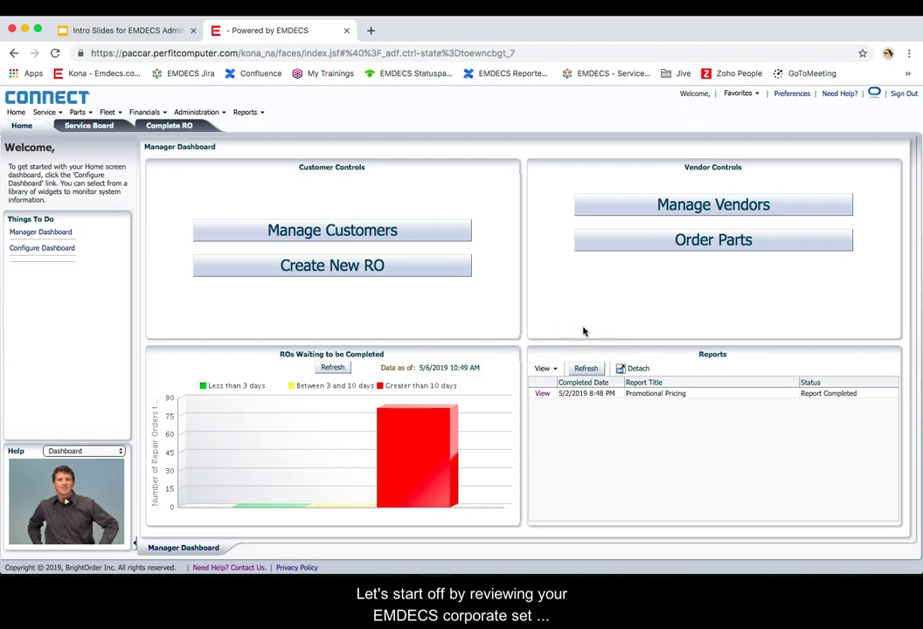
Open the Corporate Setup Manager and review the corporate locations, repair locations and warehouses.
left_click(185, 113)
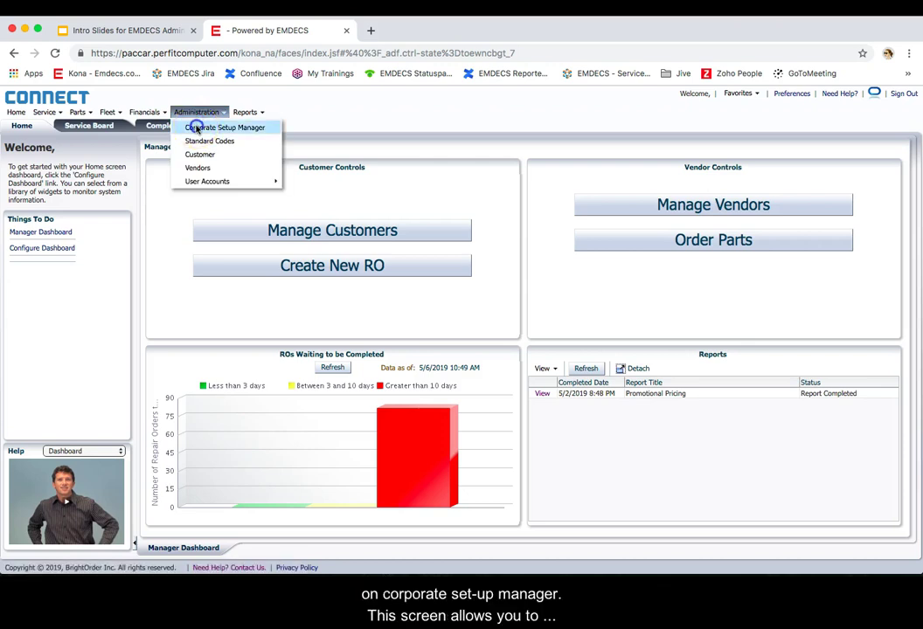
left_click(193, 127)
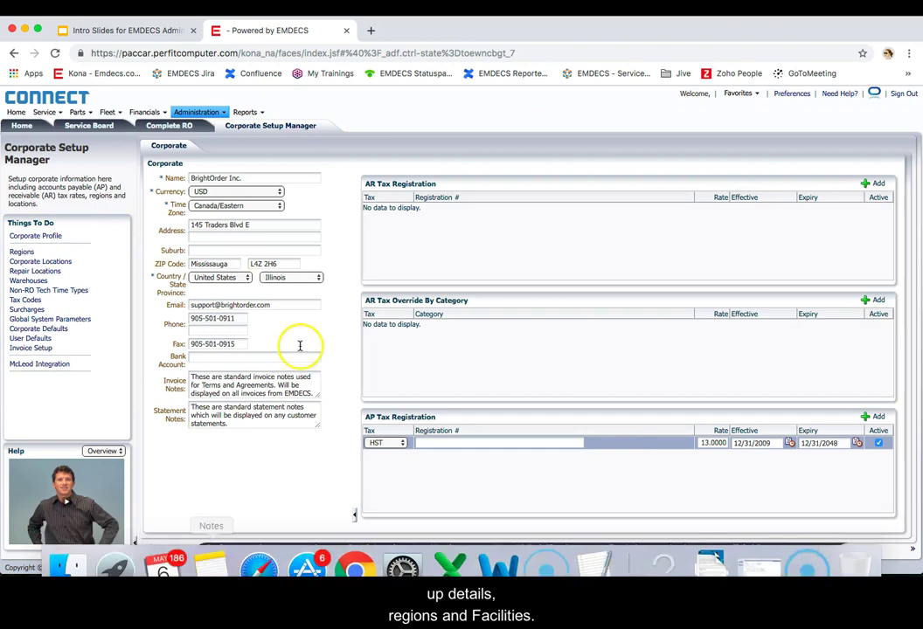
left_click(275, 548)
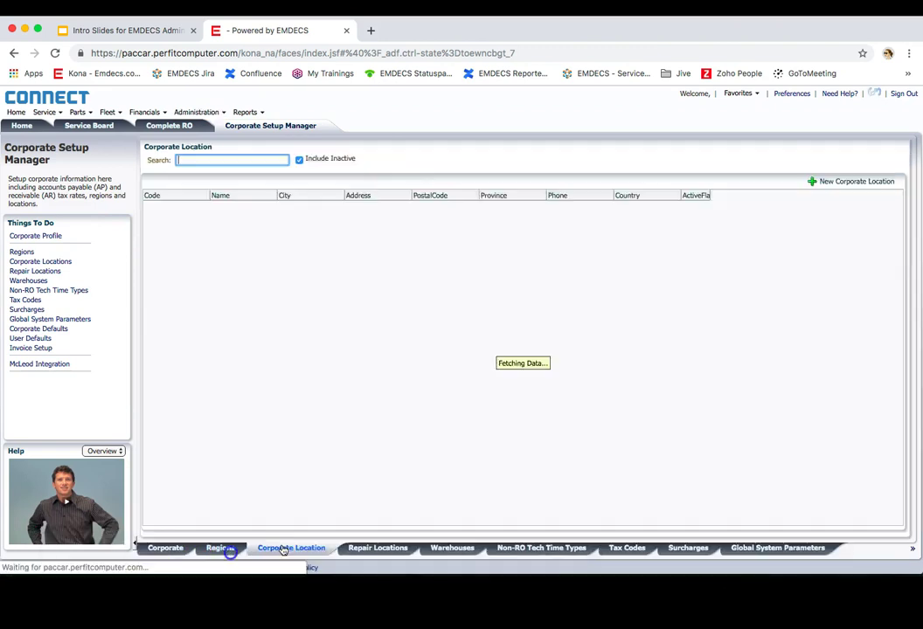
left_click(376, 548)
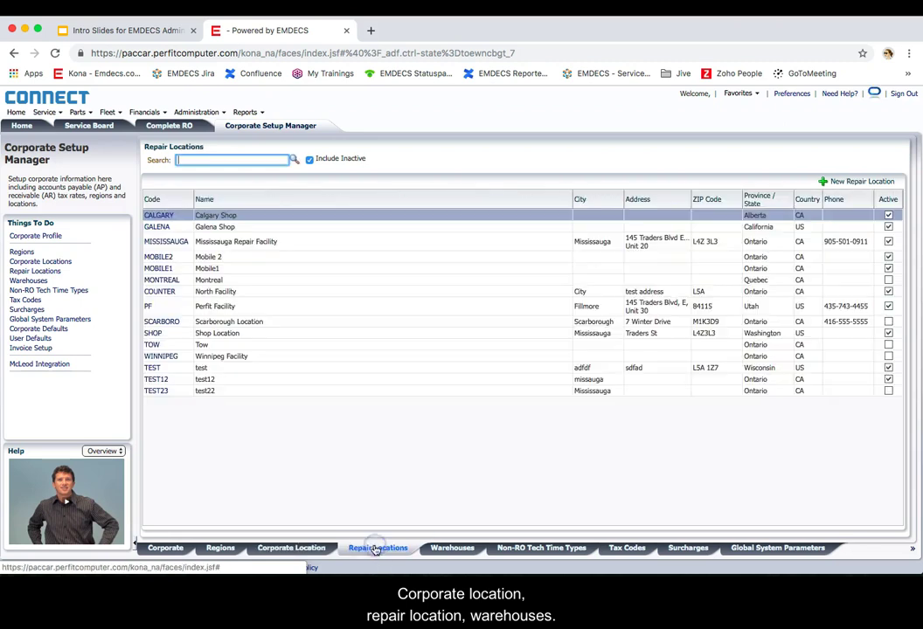
left_click(447, 549)
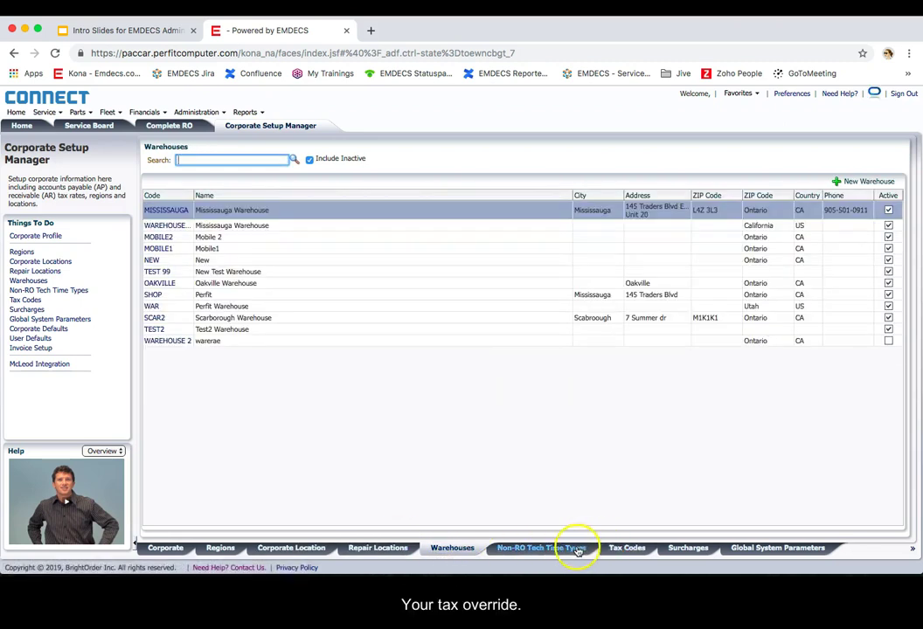
Review the tax codes, surcharges and global system parameters in the corporate setup.
left_click(619, 548)
left_click(661, 550)
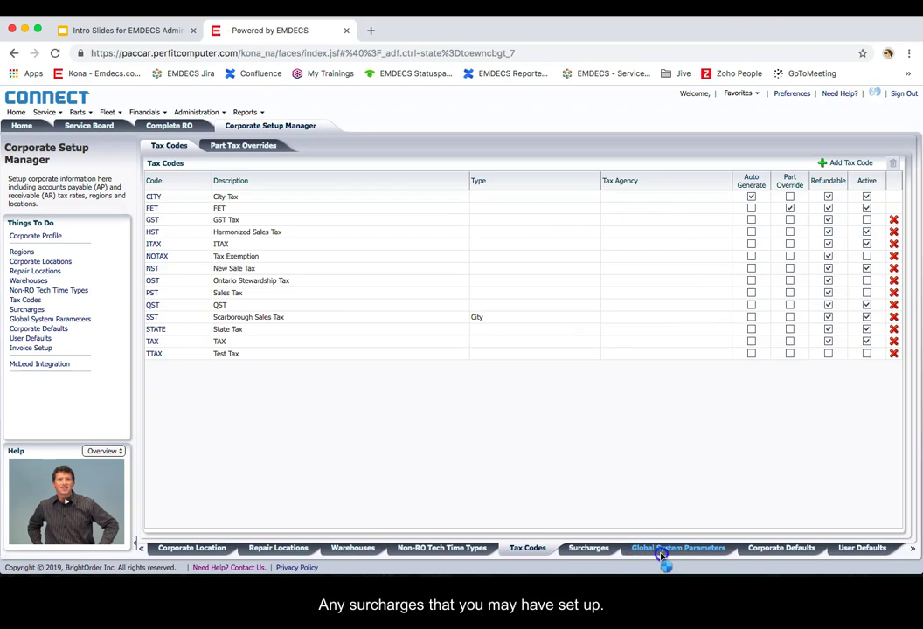
left_click(428, 551)
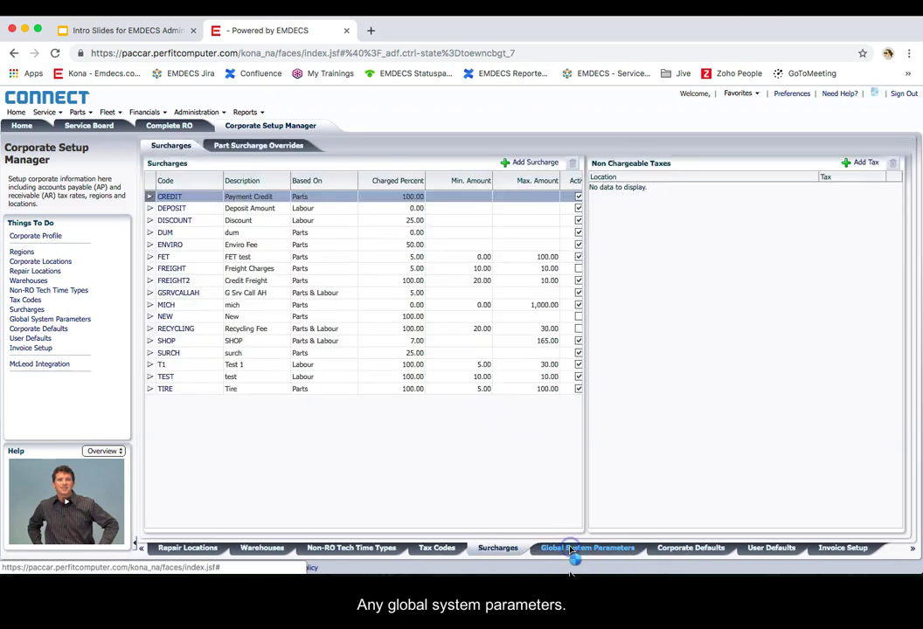
left_click(571, 551)
left_click(625, 550)
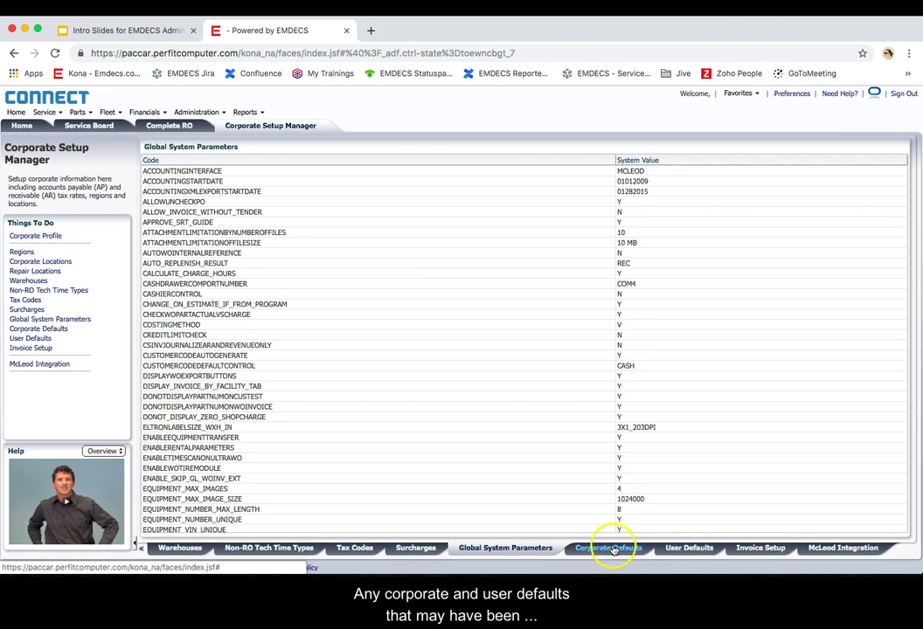
Review the corporate defaults, user defaults and invoice setup.
left_click(612, 548)
left_click(687, 551)
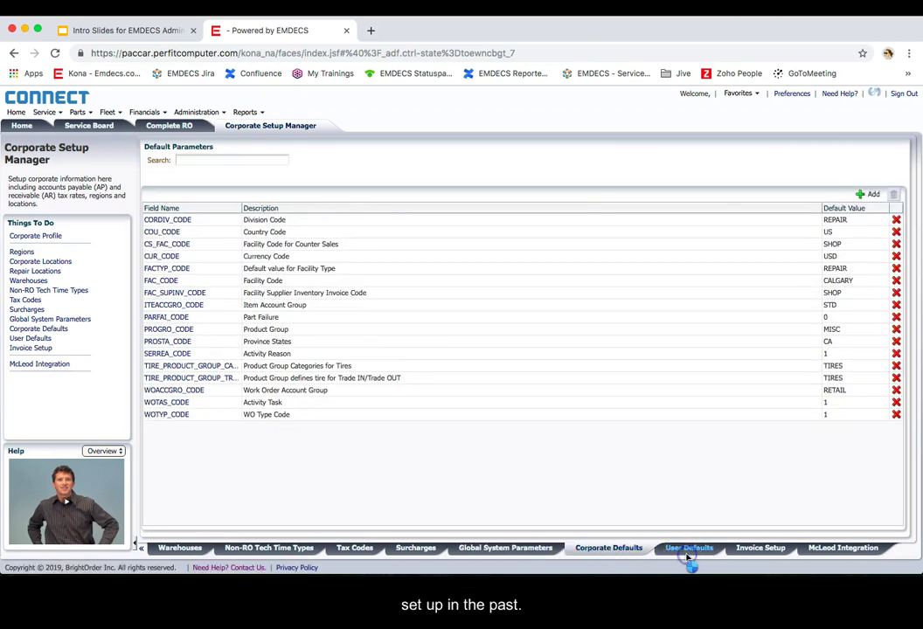
left_click(762, 548)
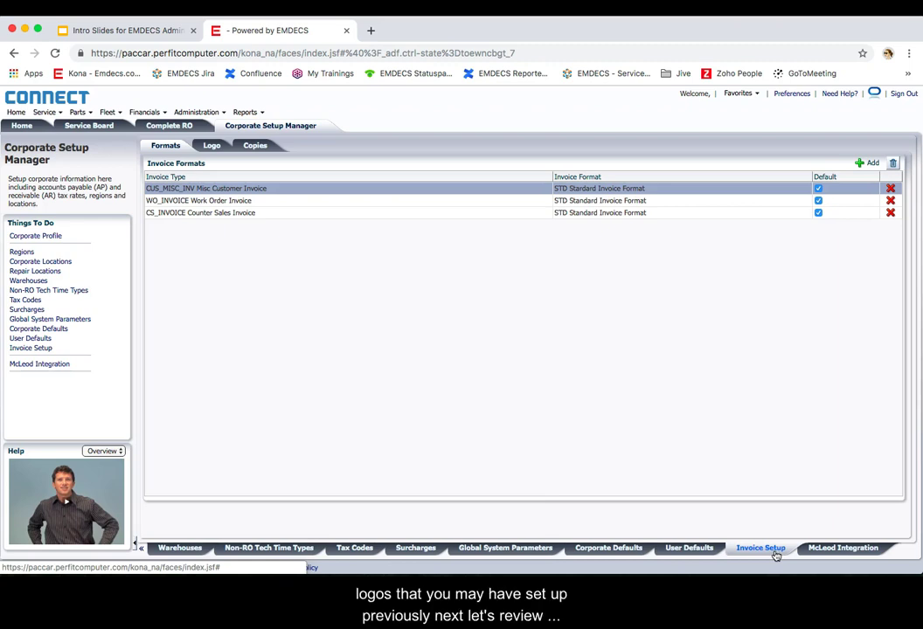
Leave the corporate setup and open the User Manager from the user accounts administration.
left_click(21, 515)
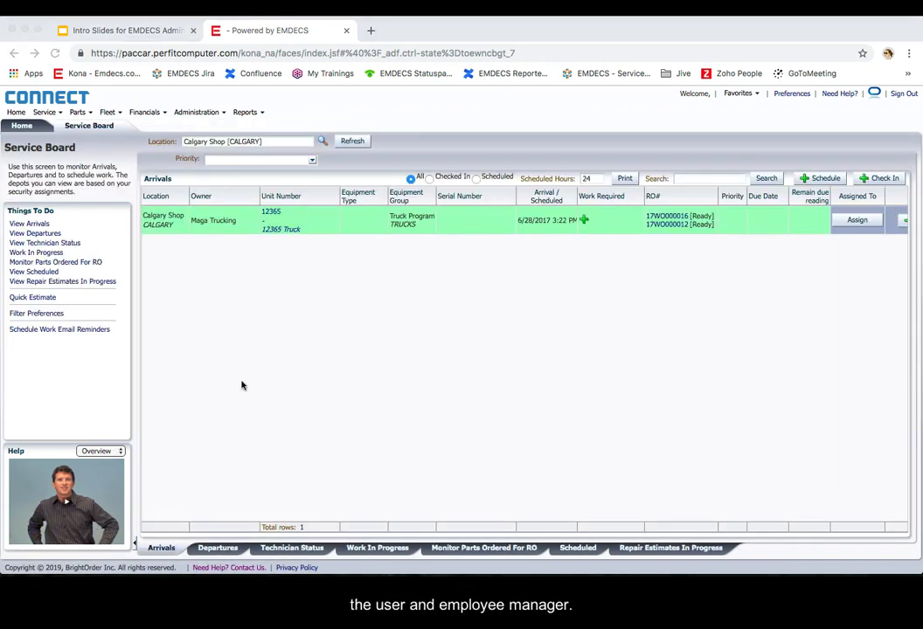
left_click(245, 162)
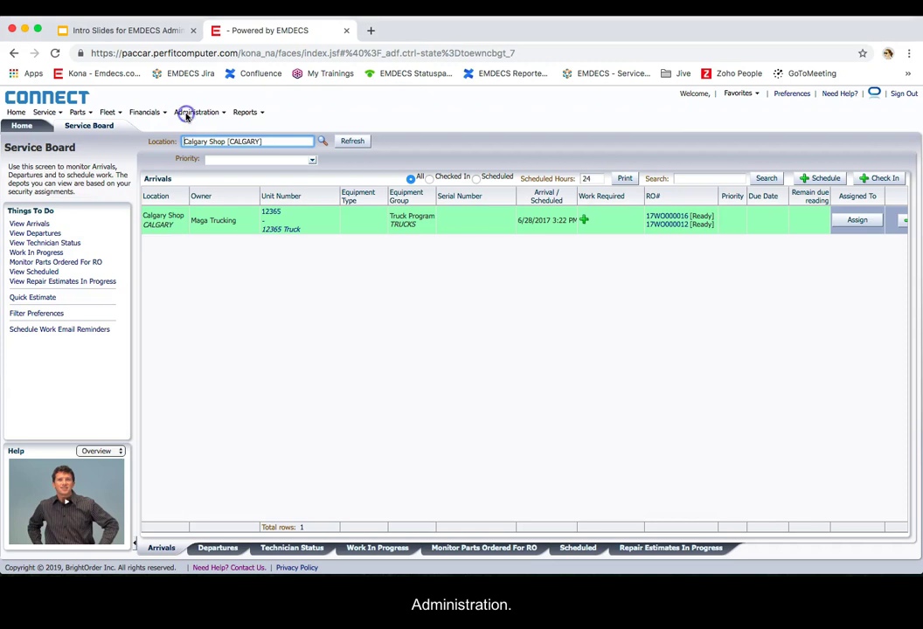
left_click(186, 114)
mouse_move(204, 182)
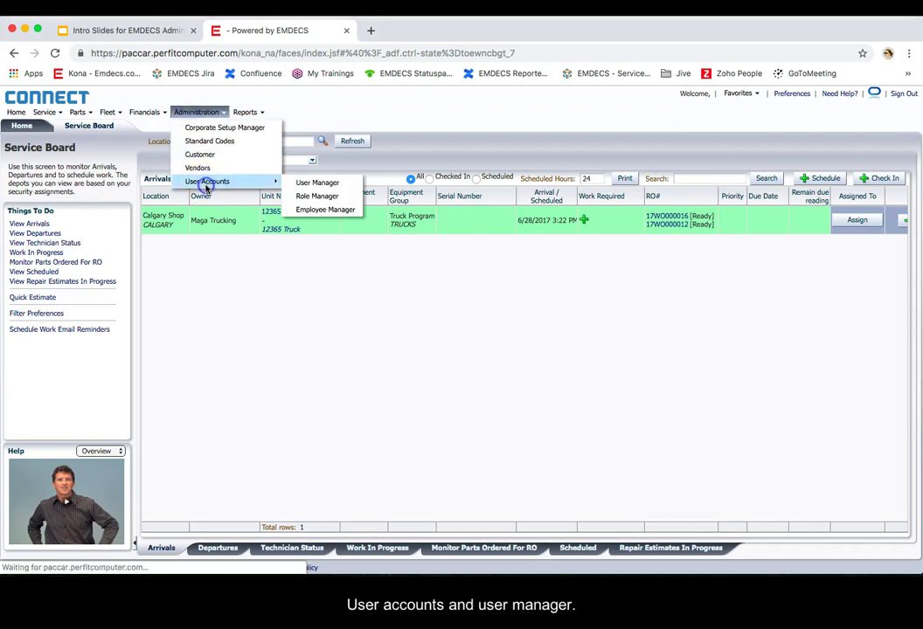
left_click(326, 184)
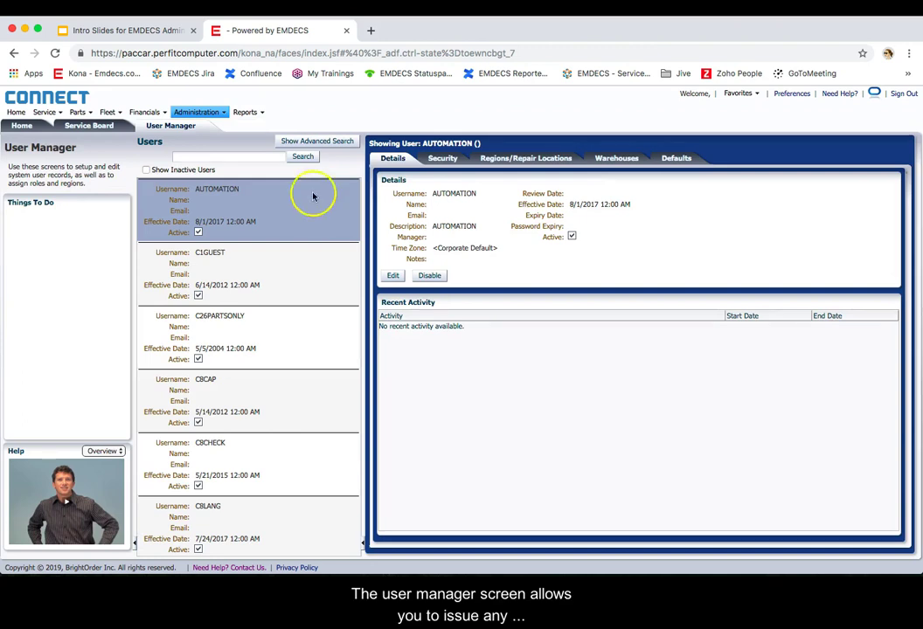
Review the AUTOMATION user's security settings, including access controls for screens, reports and dashboards.
left_click(449, 157)
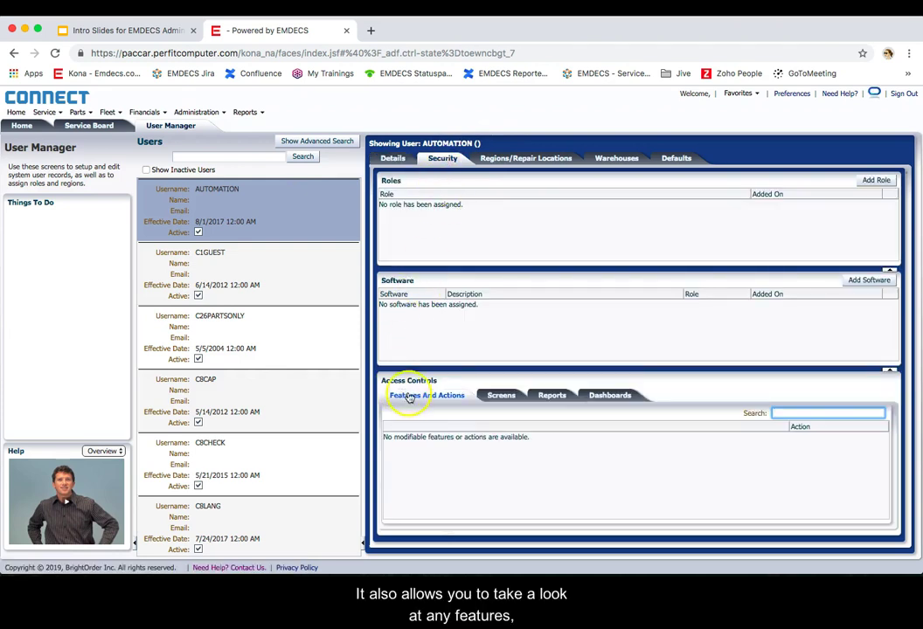
left_click(502, 400)
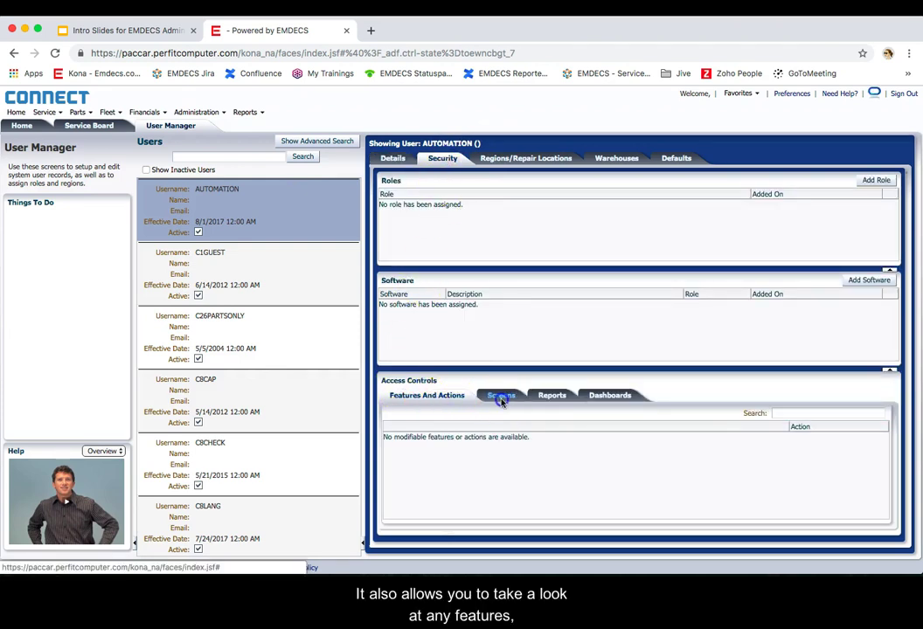
left_click(552, 400)
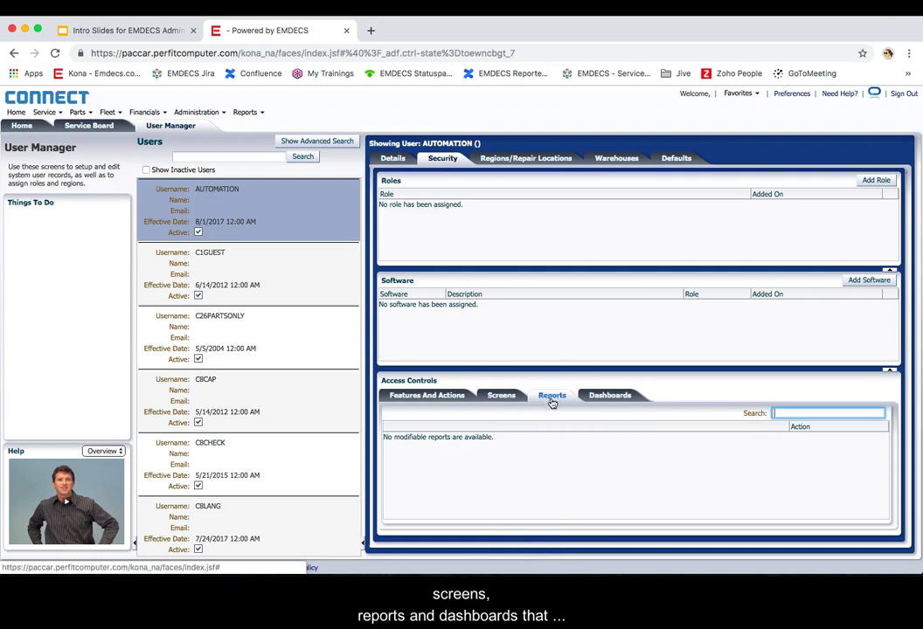
left_click(586, 401)
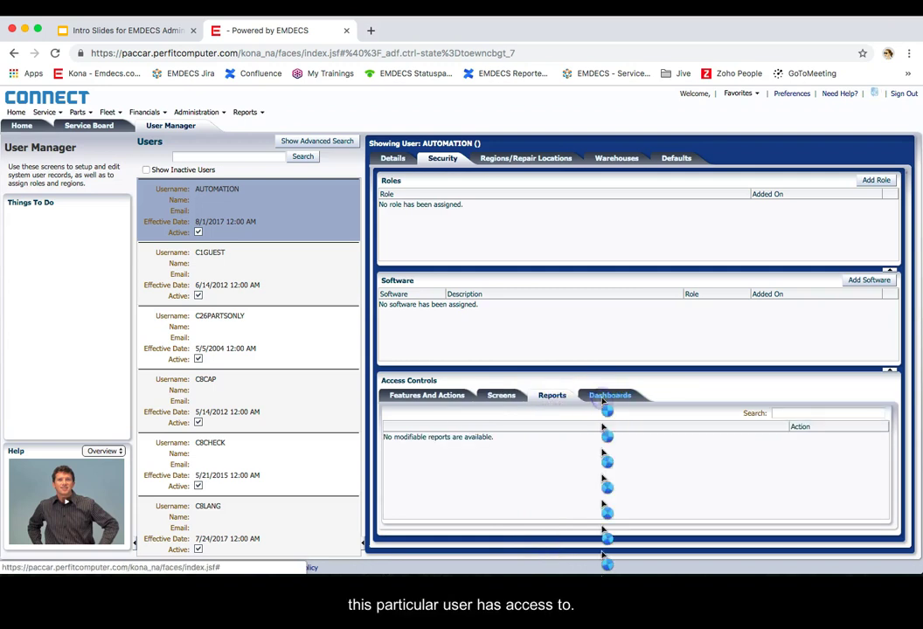
Review the AUTOMATION user's regions and repair locations, warehouses and default parameters, ending on the user's details.
left_click(505, 165)
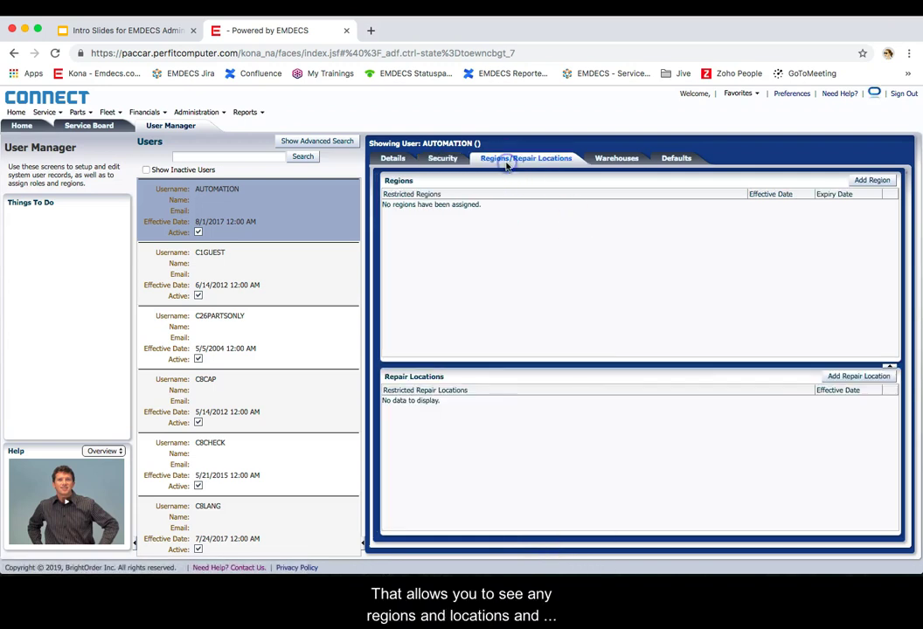
left_click(615, 159)
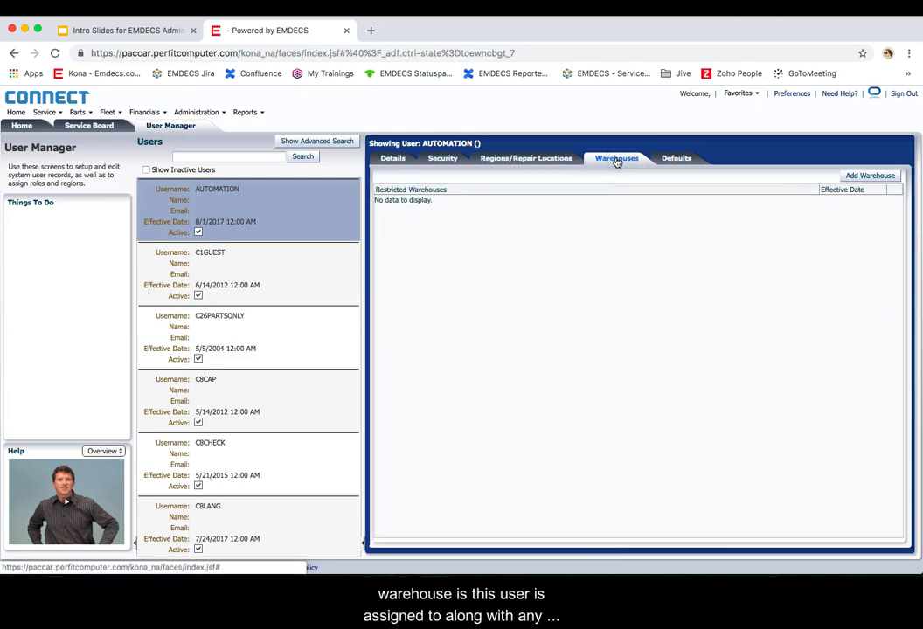
left_click(676, 159)
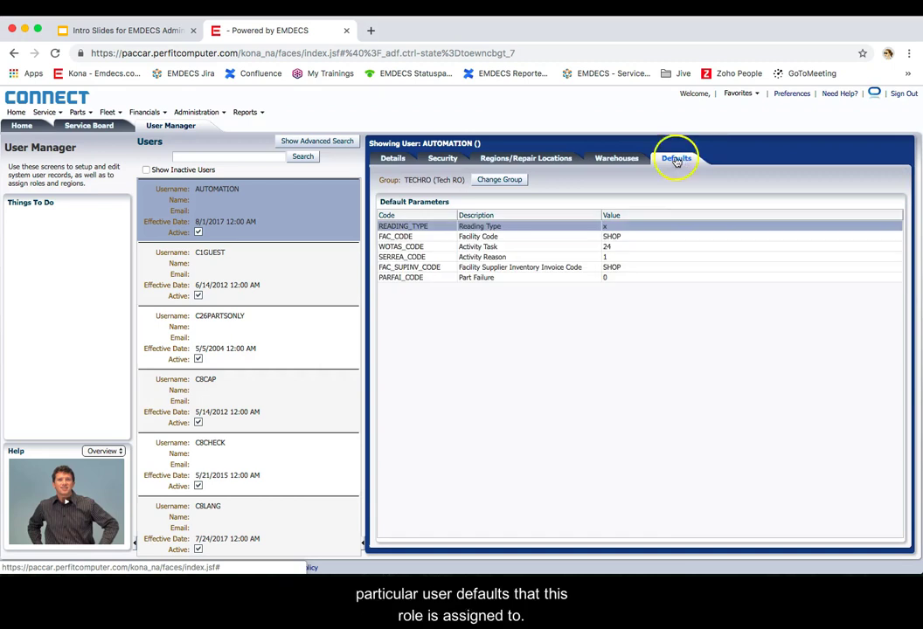
left_click(390, 159)
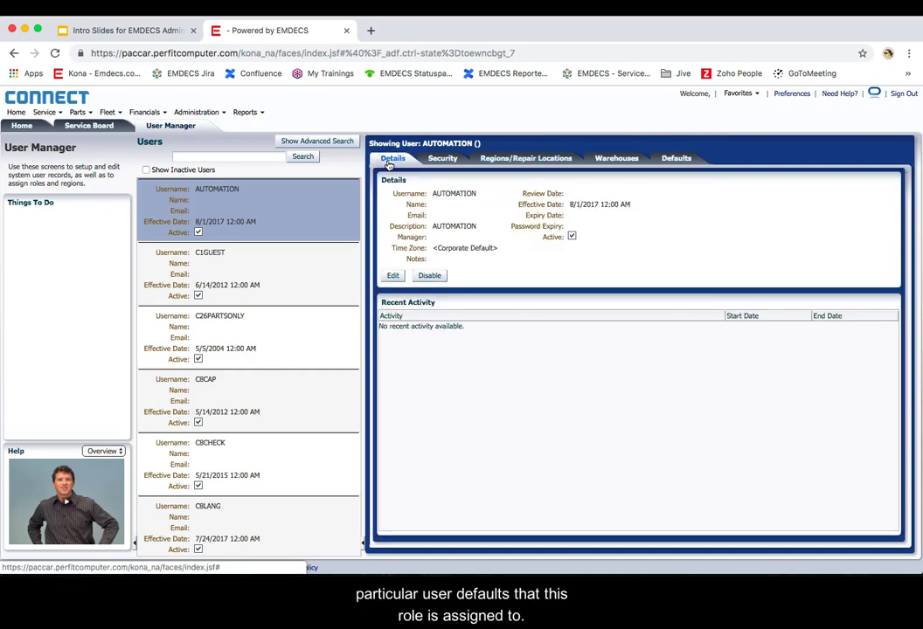
Open the Employee Manager and review the first employee's driver licenses, contacts and phones.
left_click(206, 114)
mouse_move(265, 180)
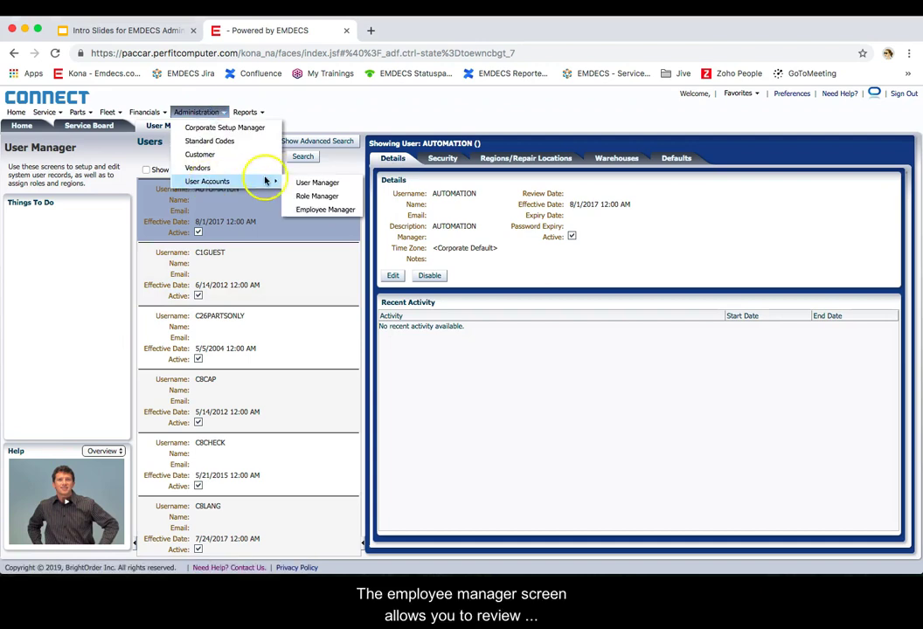
left_click(323, 211)
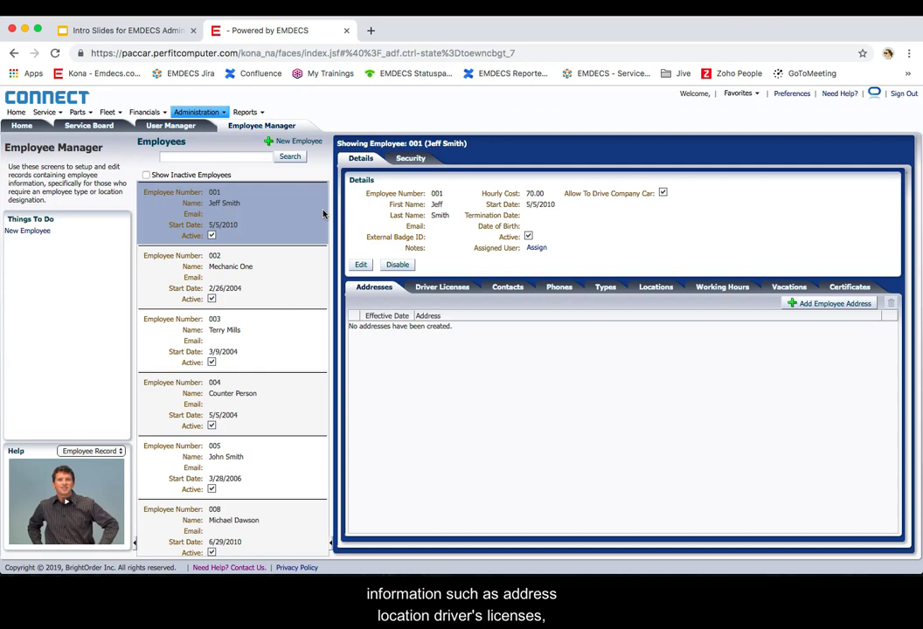
left_click(463, 287)
left_click(513, 286)
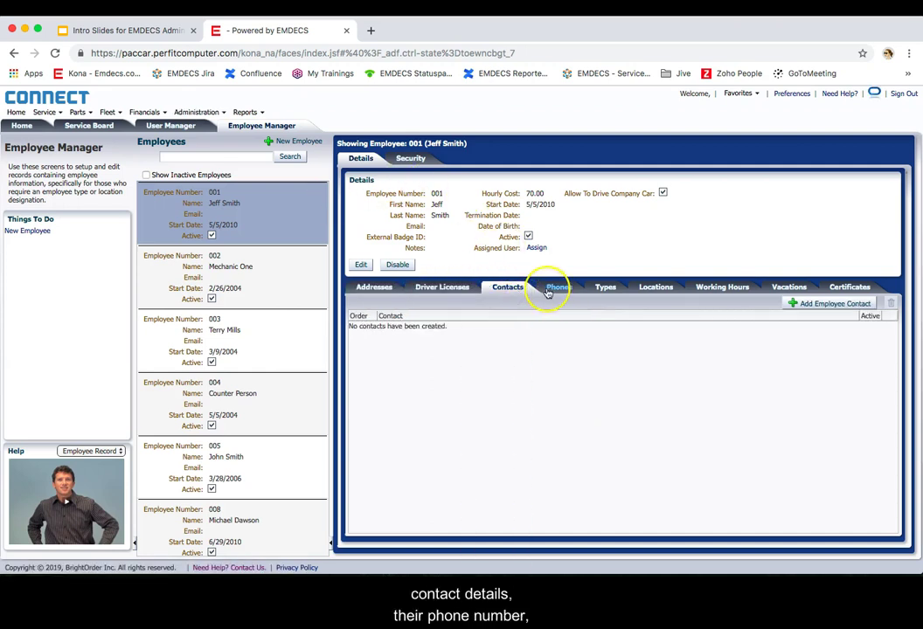
left_click(547, 291)
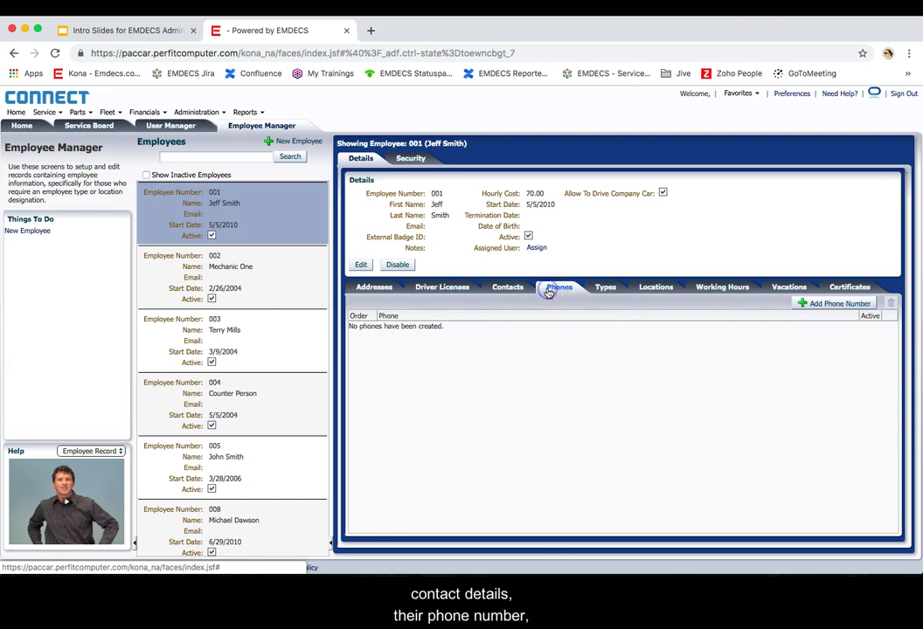
Review the same employee's types, locations, working hours, vacations and certificates.
left_click(607, 289)
left_click(656, 290)
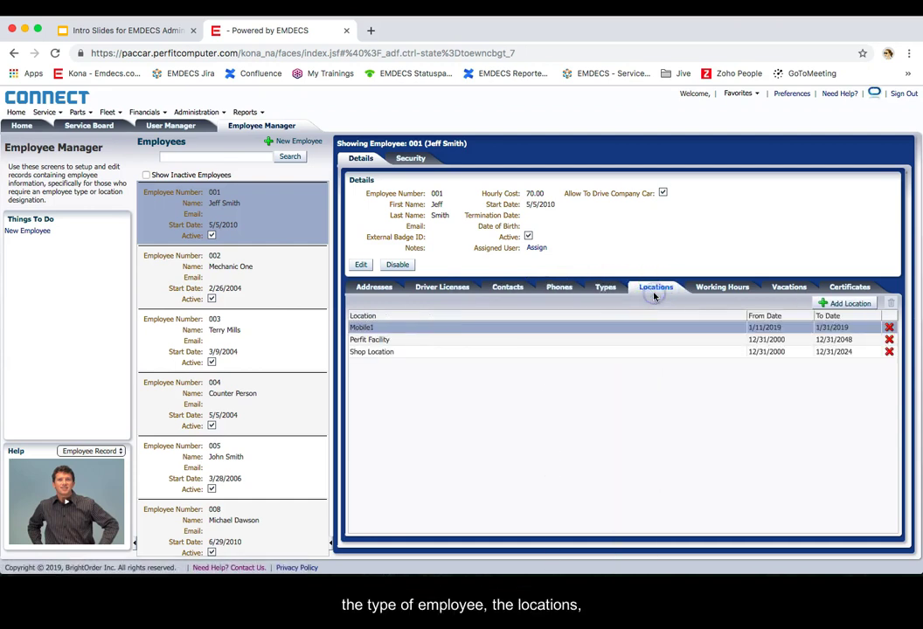
left_click(720, 292)
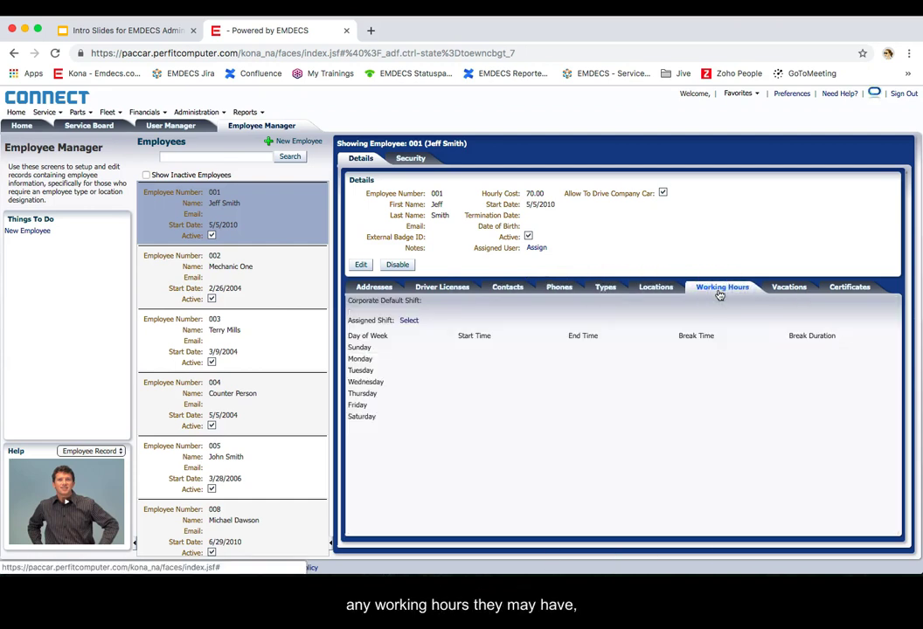
left_click(788, 290)
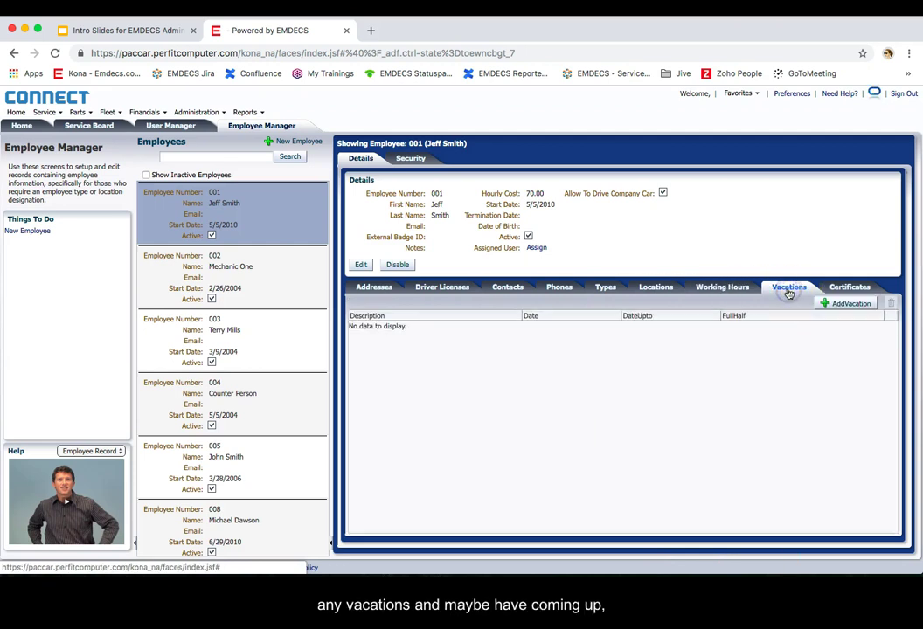
left_click(849, 288)
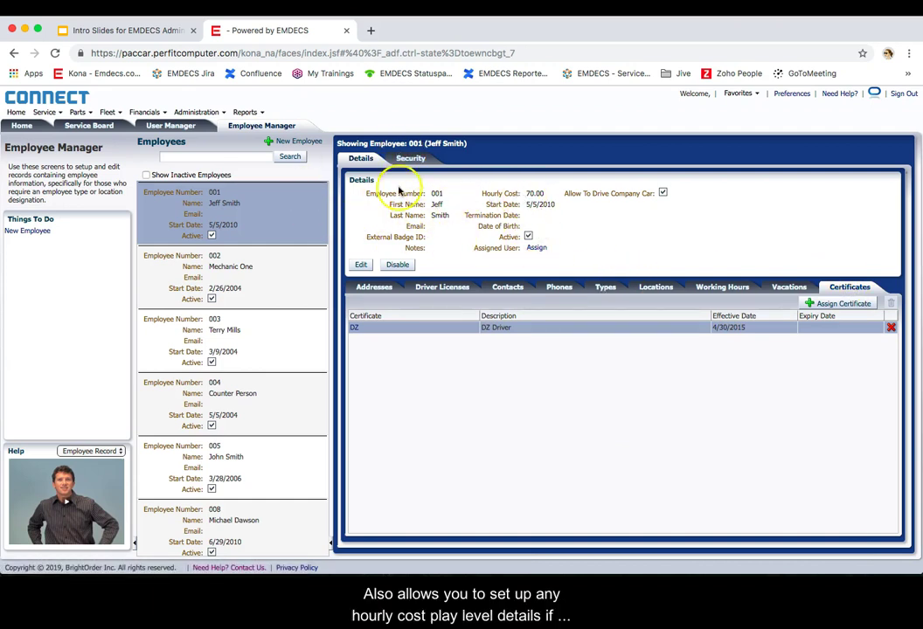
Open the employee's details for editing, and review the employee's assigned software and access controls in the security settings.
left_click(361, 264)
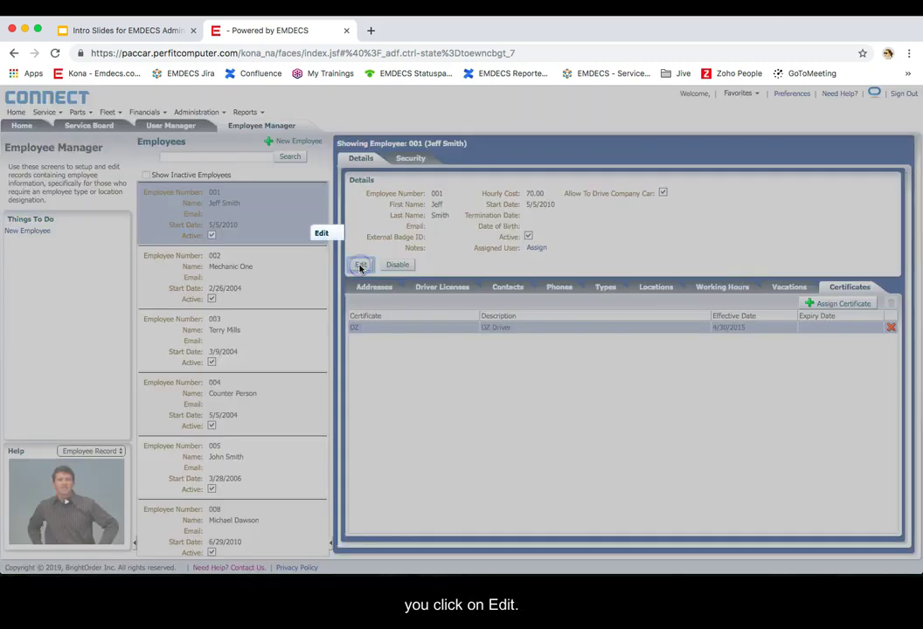
left_click(410, 158)
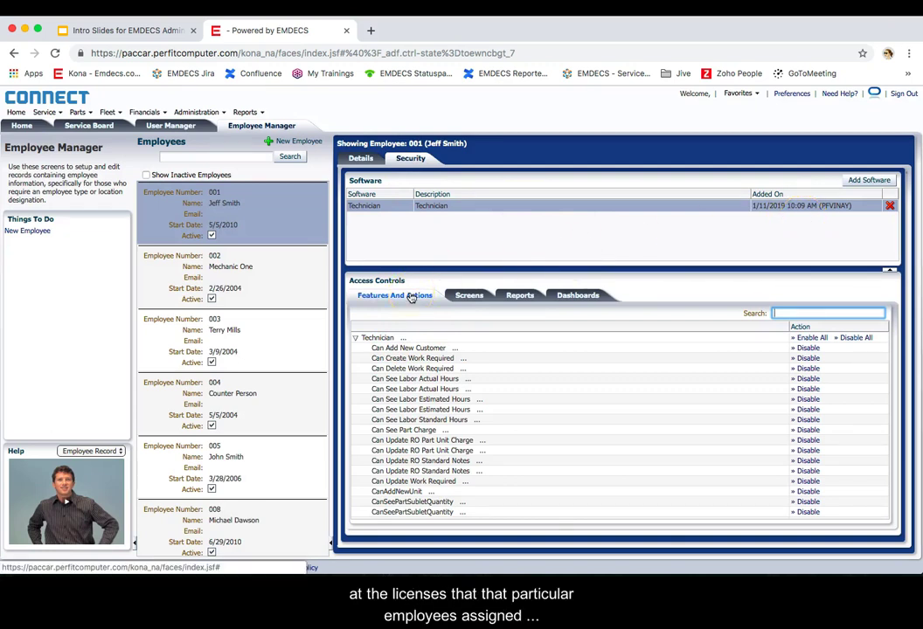
left_click(483, 299)
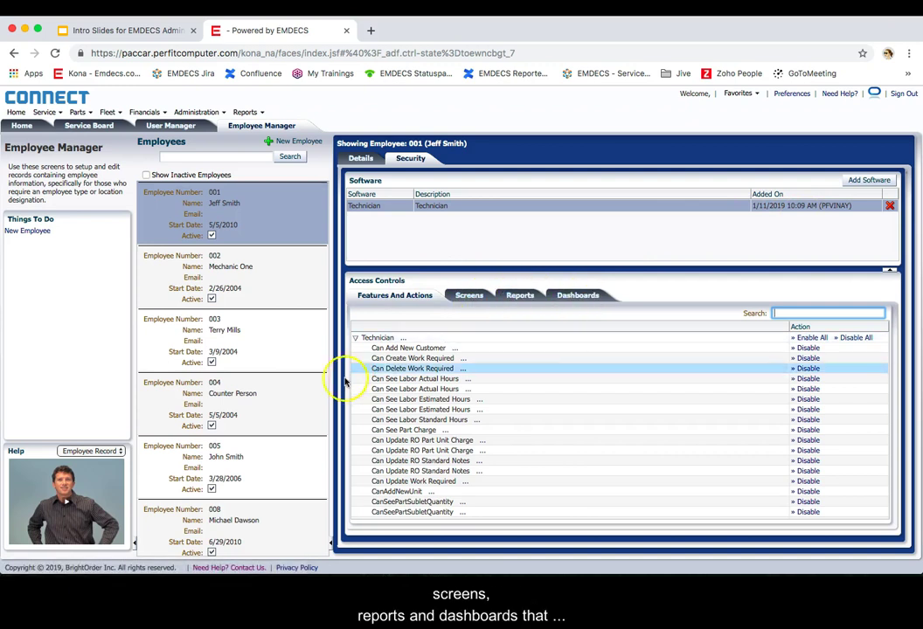
Return to the Service Board, check where customer and vendor records are found under Administration, and open the Unit Master.
left_click(104, 125)
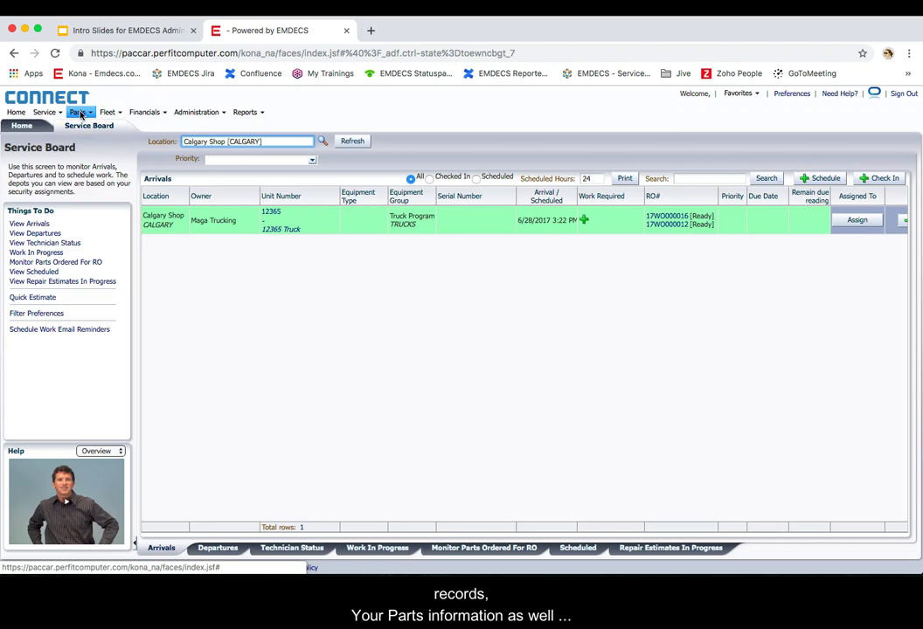
left_click(196, 112)
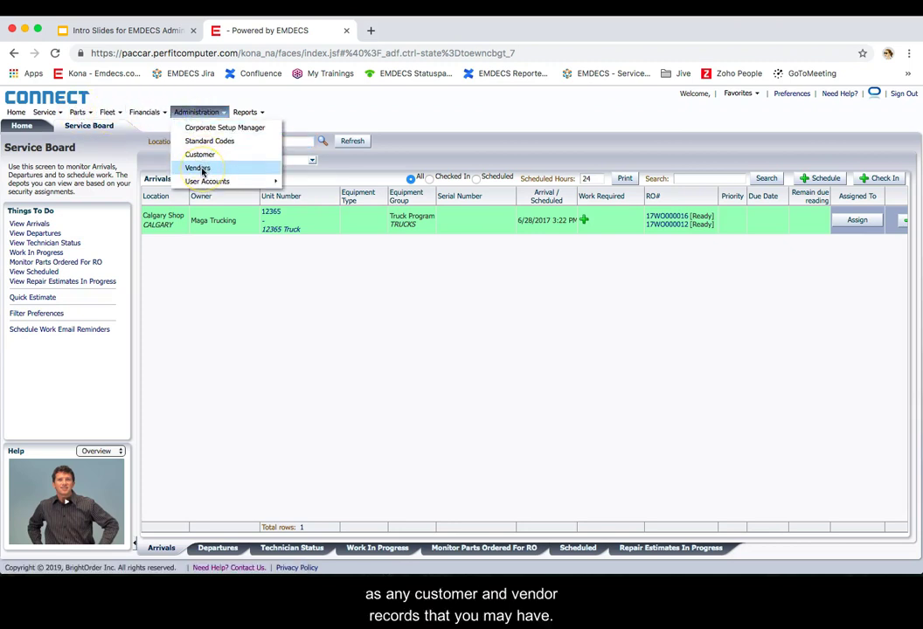
left_click(107, 111)
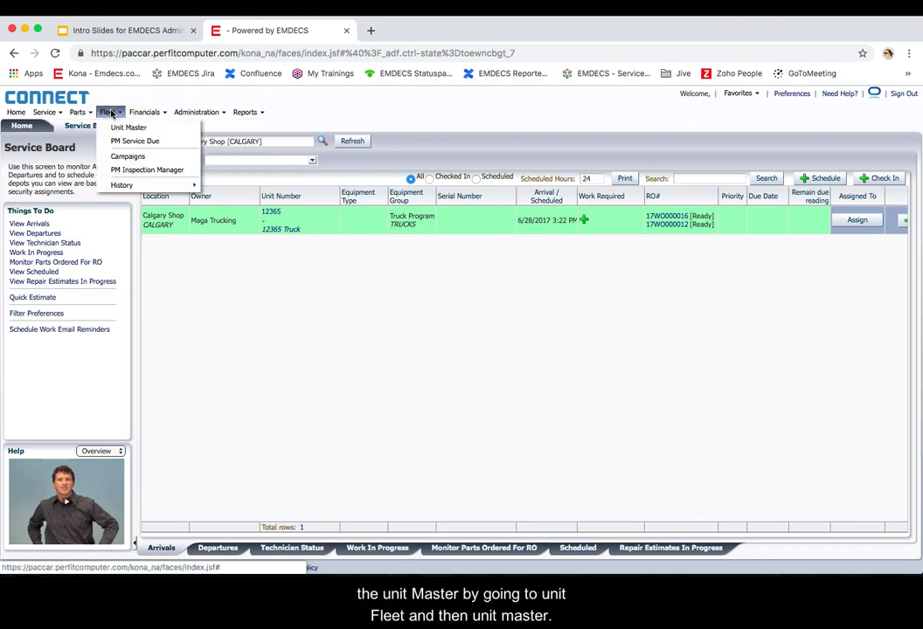
left_click(114, 127)
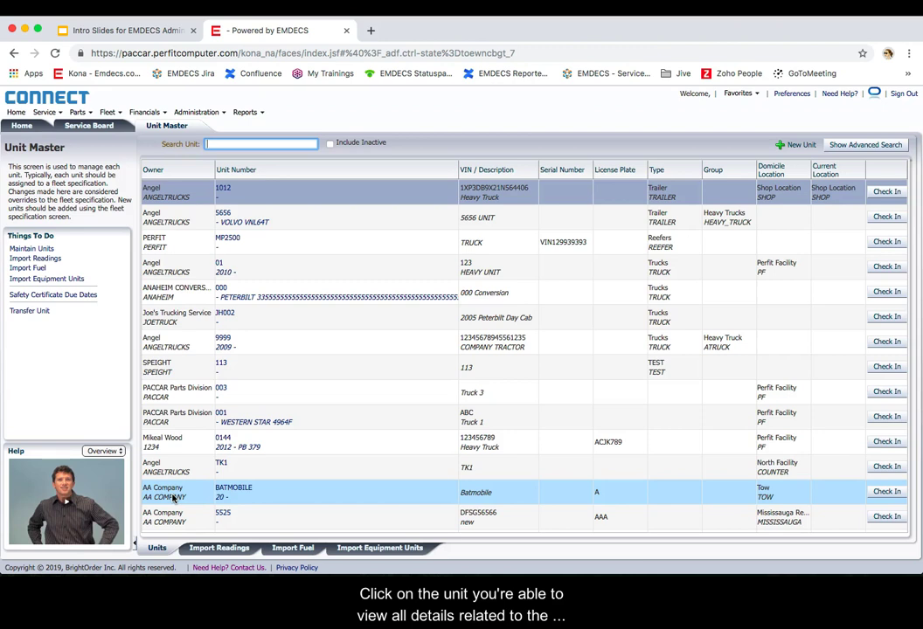
Open unit 9999 from the Unit Master and review its specifications, PM, required work, readings, repair history and asset details.
left_click(225, 341)
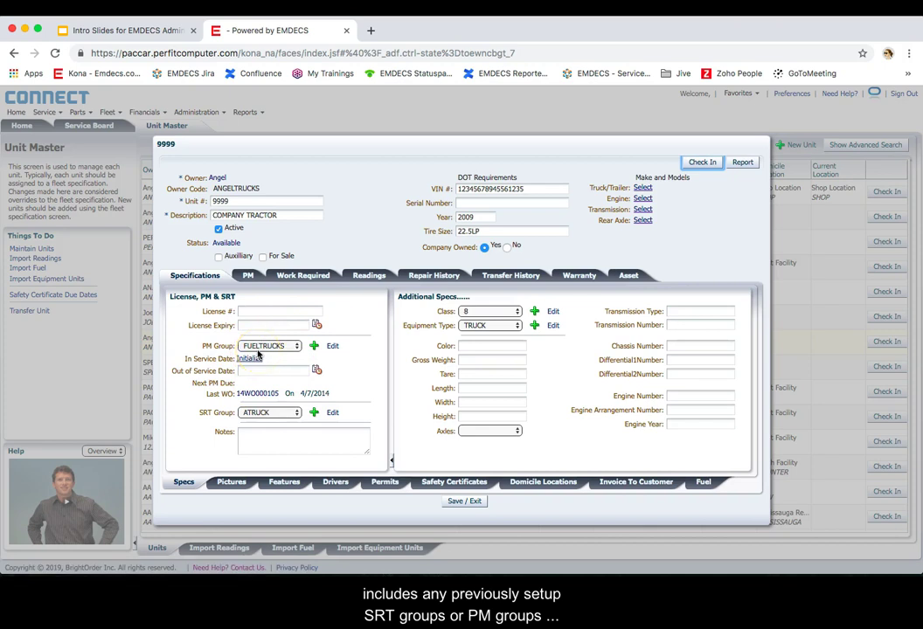
left_click(250, 276)
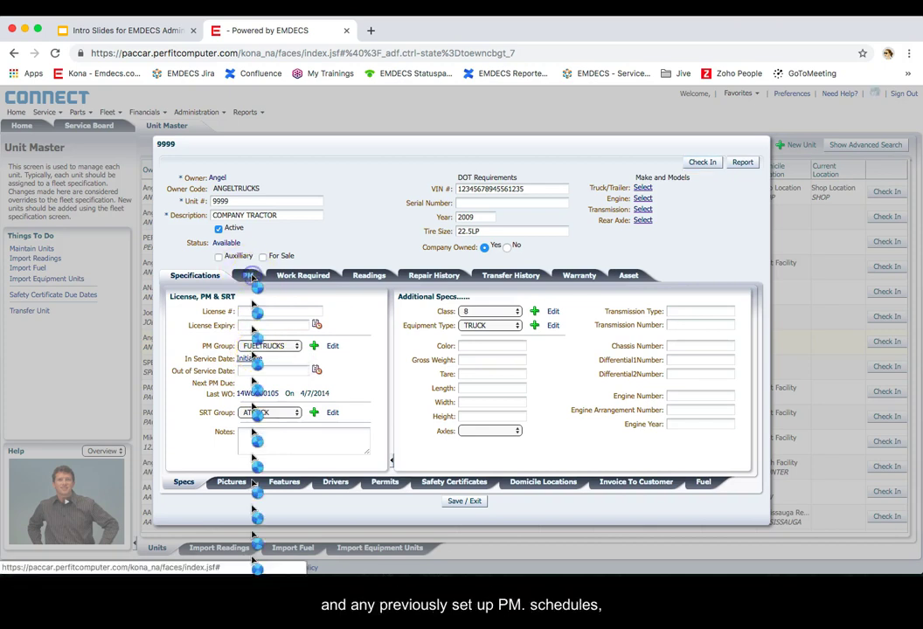
left_click(302, 276)
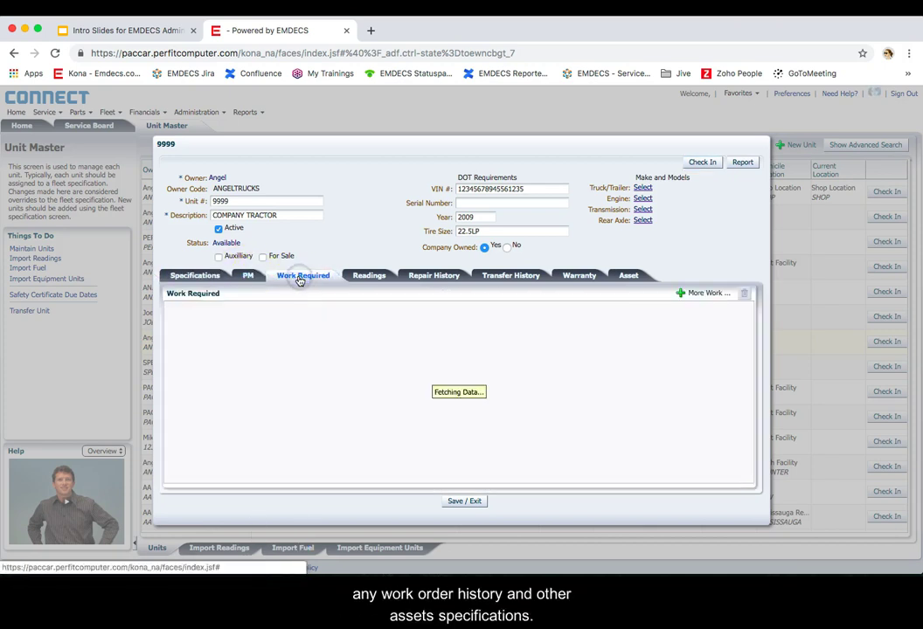
left_click(365, 278)
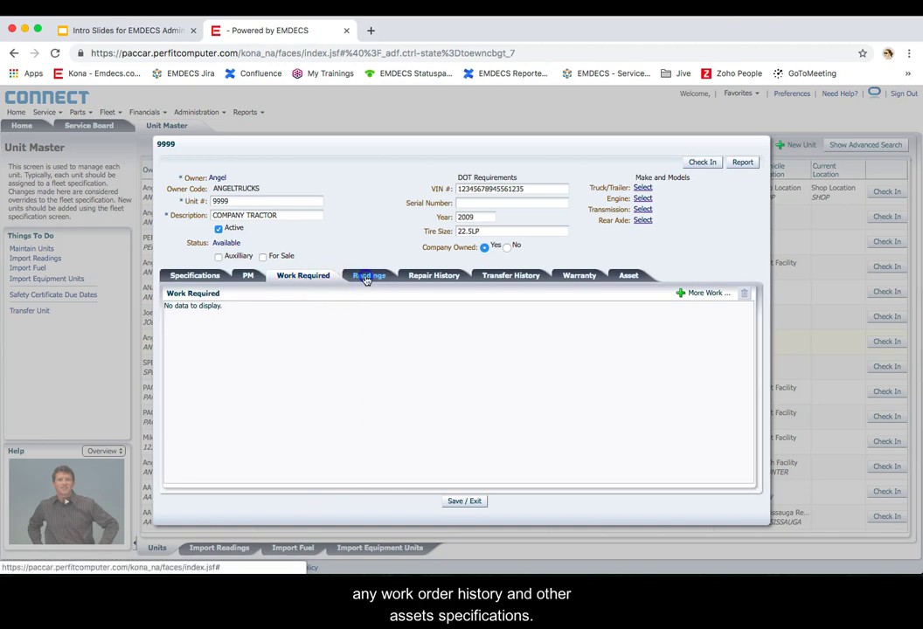
left_click(440, 278)
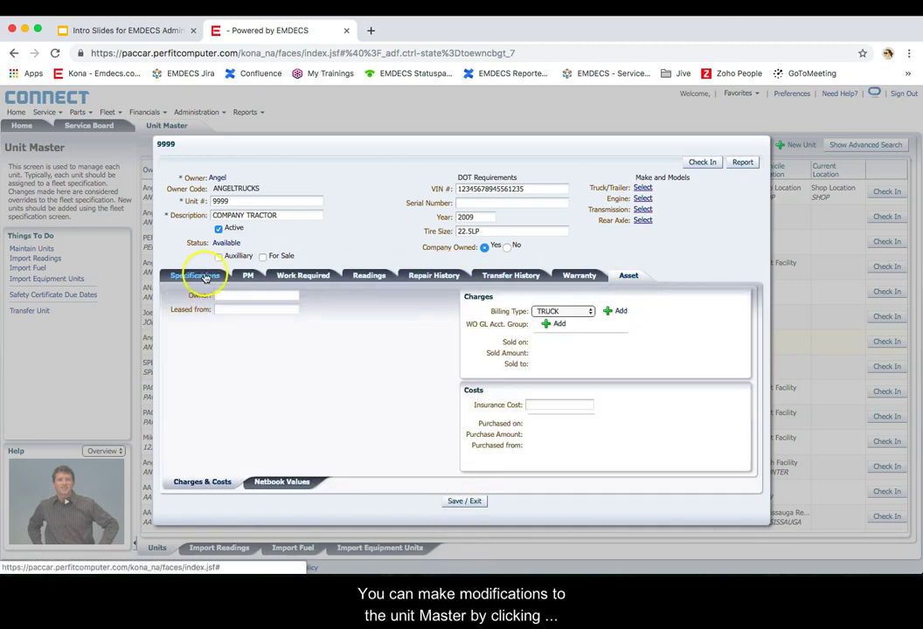
Return to unit 9999's specifications, set its description to COMPANY TRACTOR 1, and save the record.
left_click(195, 277)
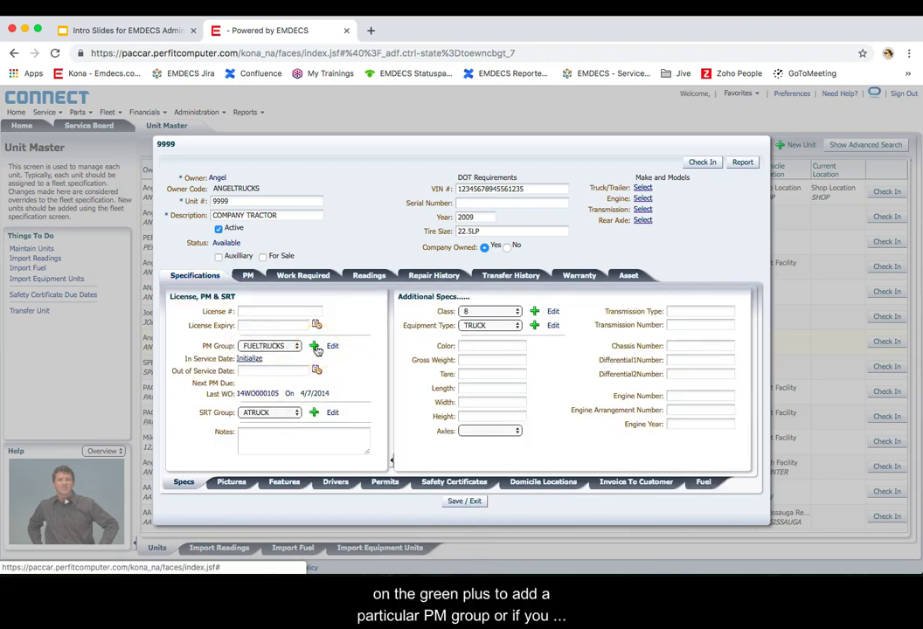
left_click(257, 217)
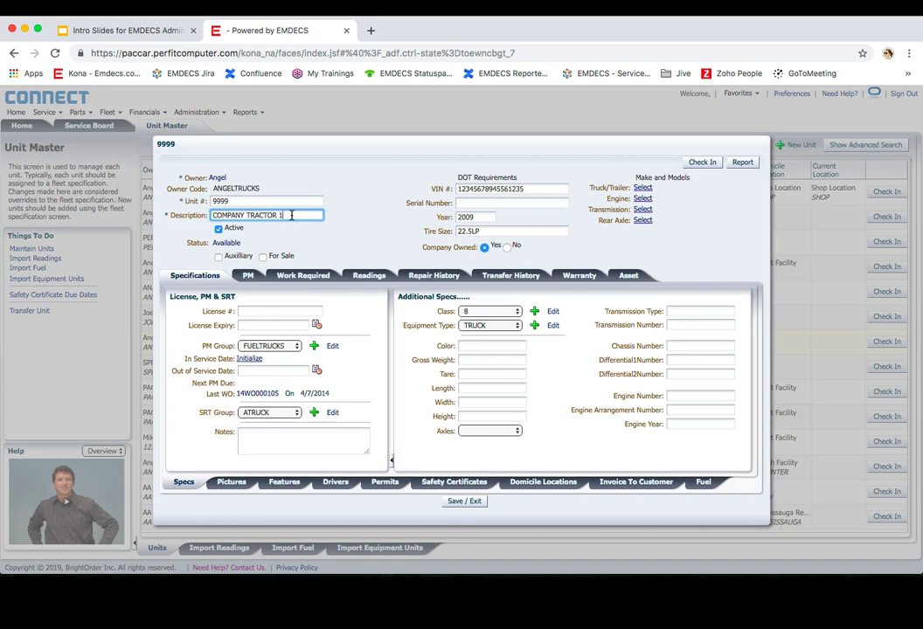
left_click(461, 502)
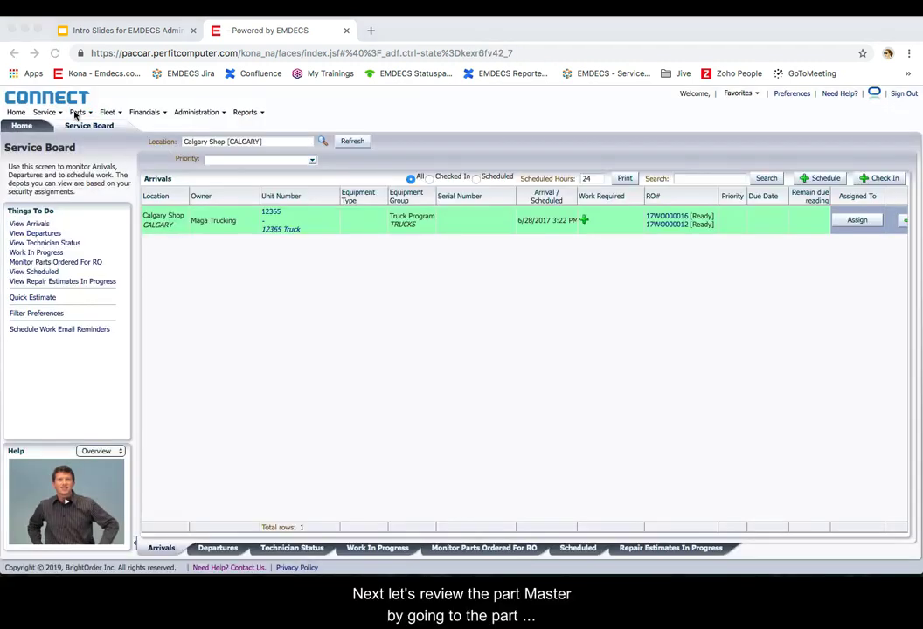
Open the Part Master and review the non-catalog parts and the parts catalog.
left_click(77, 113)
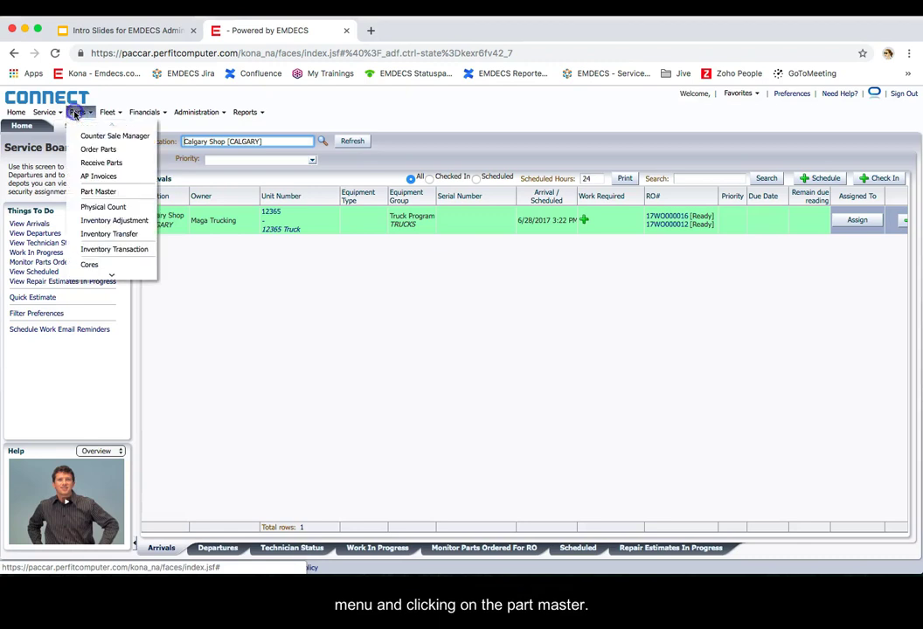
left_click(98, 191)
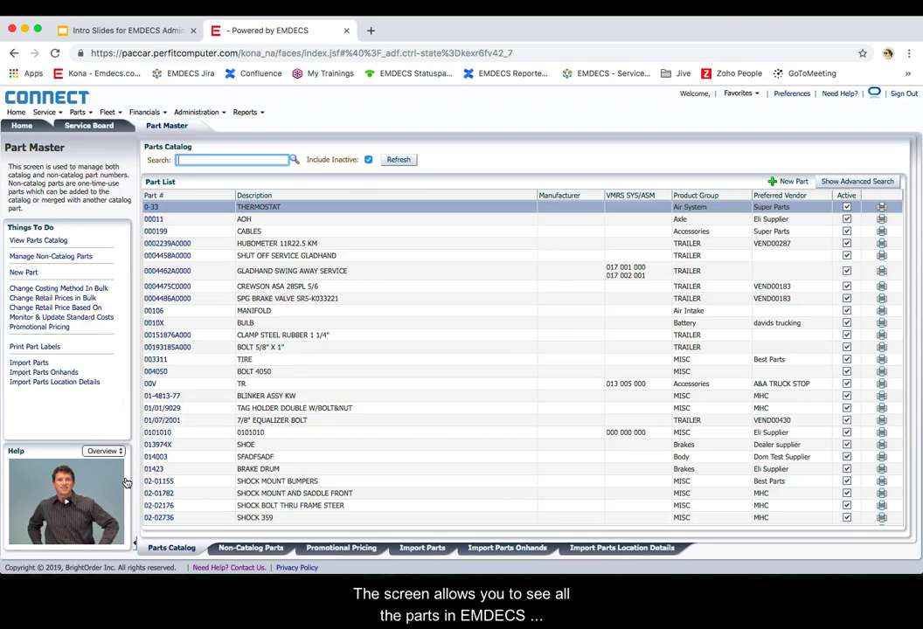
left_click(234, 551)
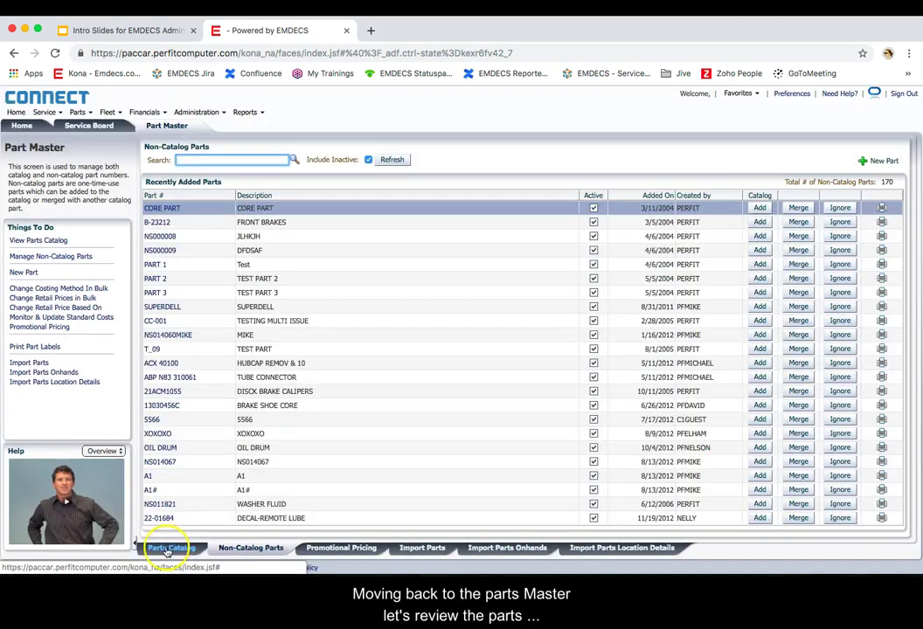
left_click(165, 549)
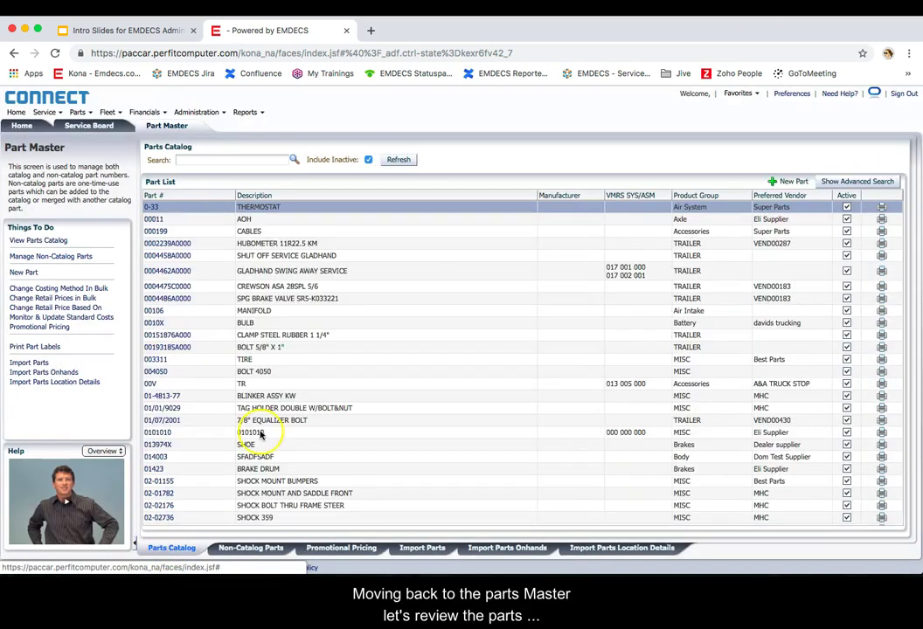
left_click(327, 360)
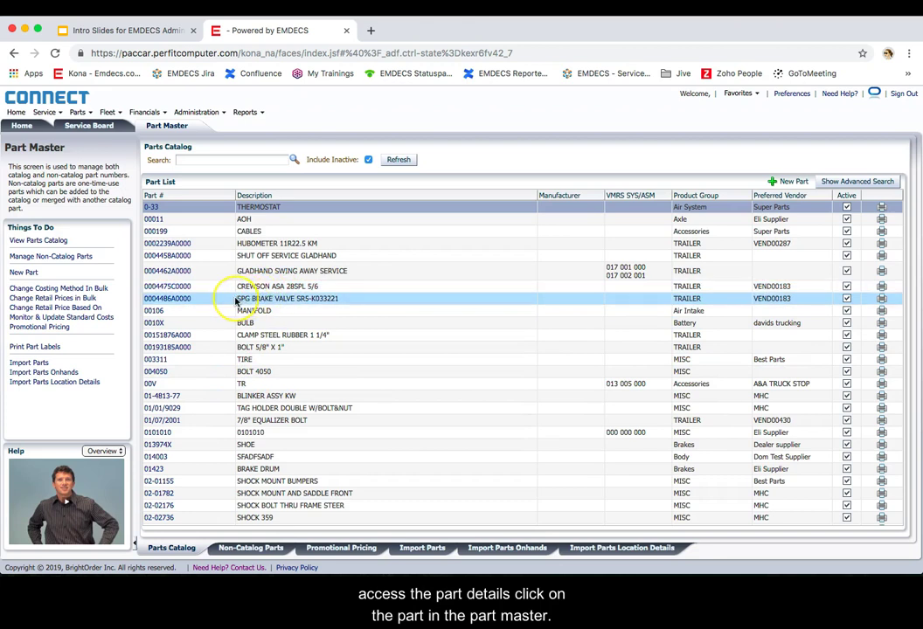
Open part 0004486A0000 from the catalog and review its settings, costs and pricing, stock availability and replenish settings.
left_click(181, 299)
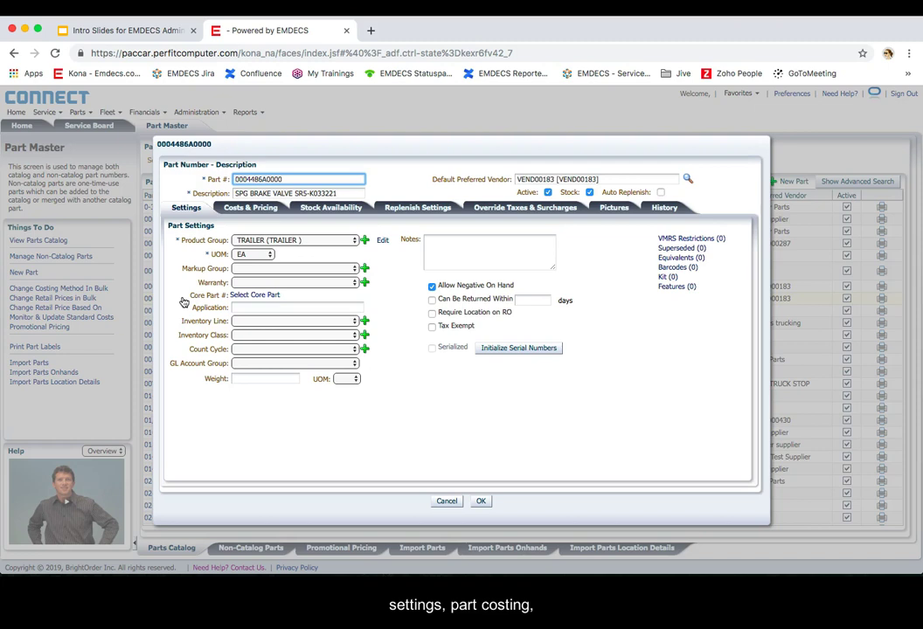
left_click(252, 207)
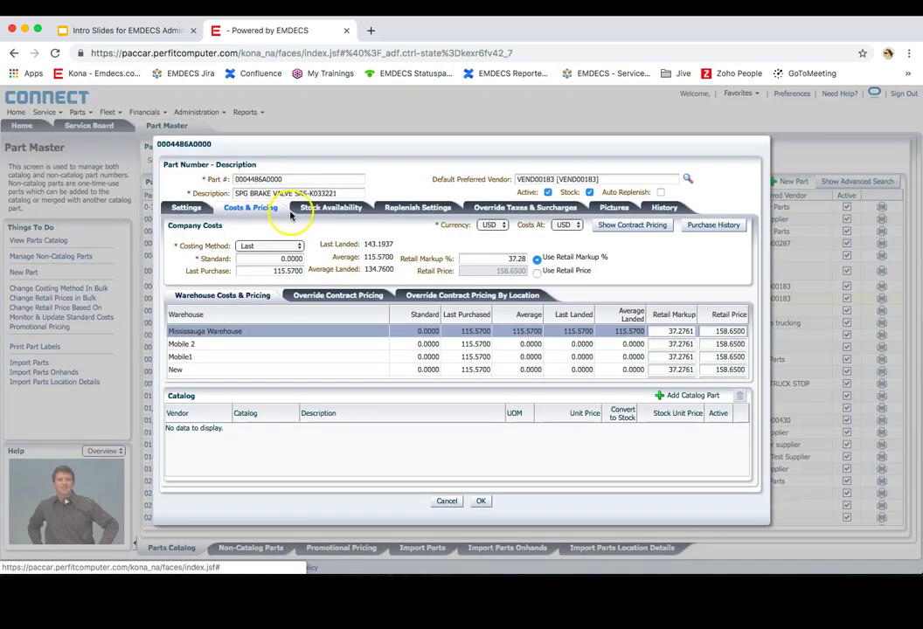
left_click(316, 208)
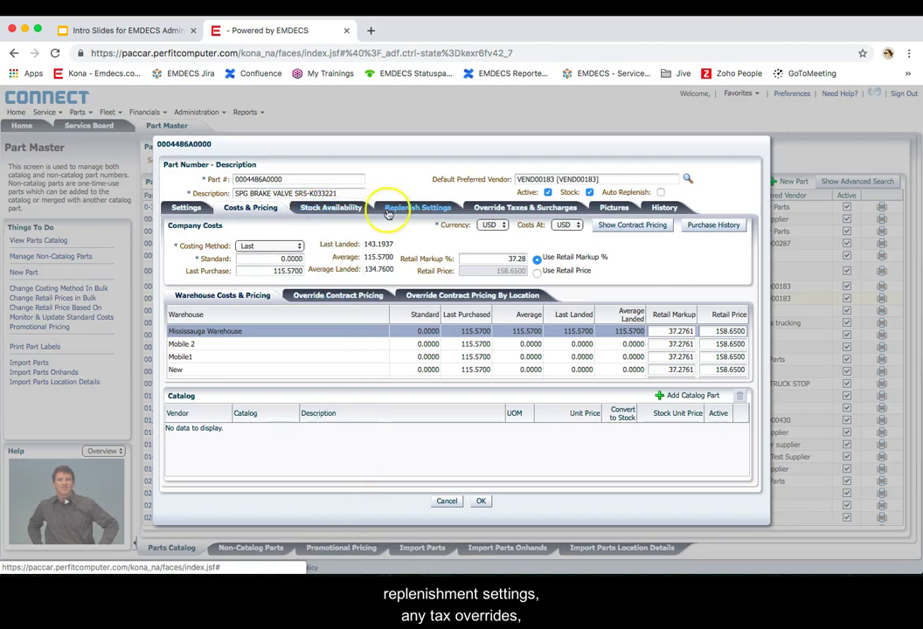
left_click(398, 209)
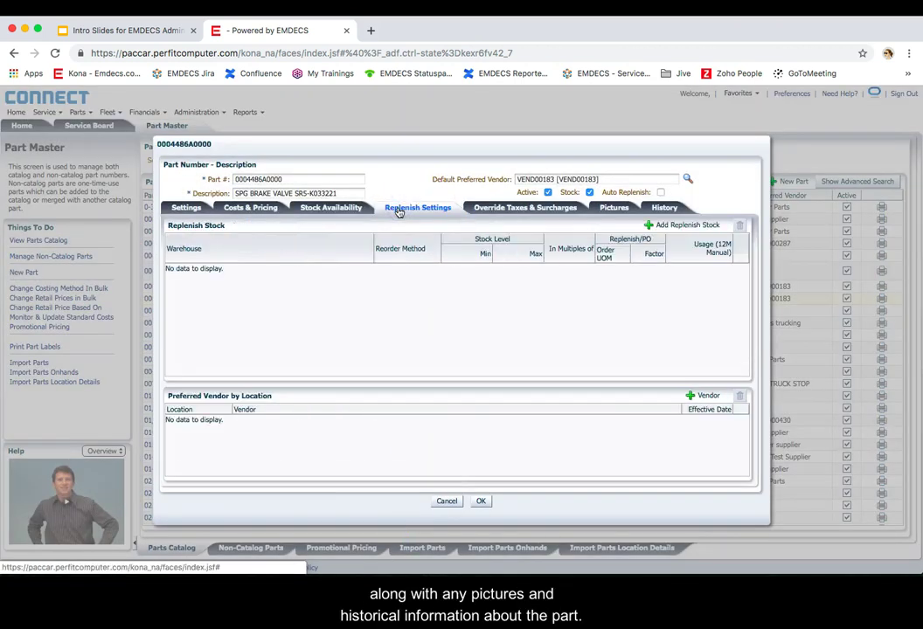
Review the same part's override taxes and surcharges, pictures and history.
left_click(519, 209)
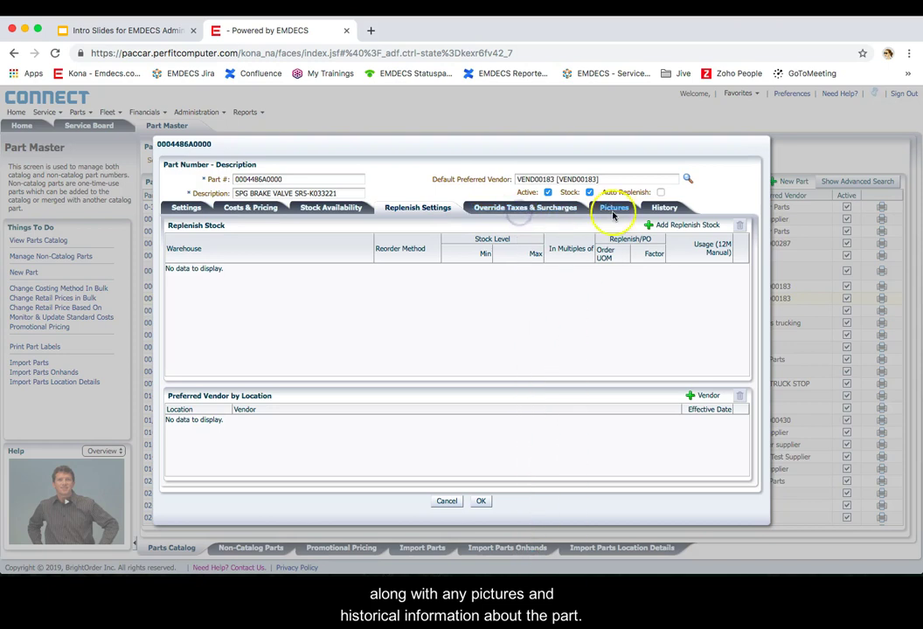
left_click(611, 210)
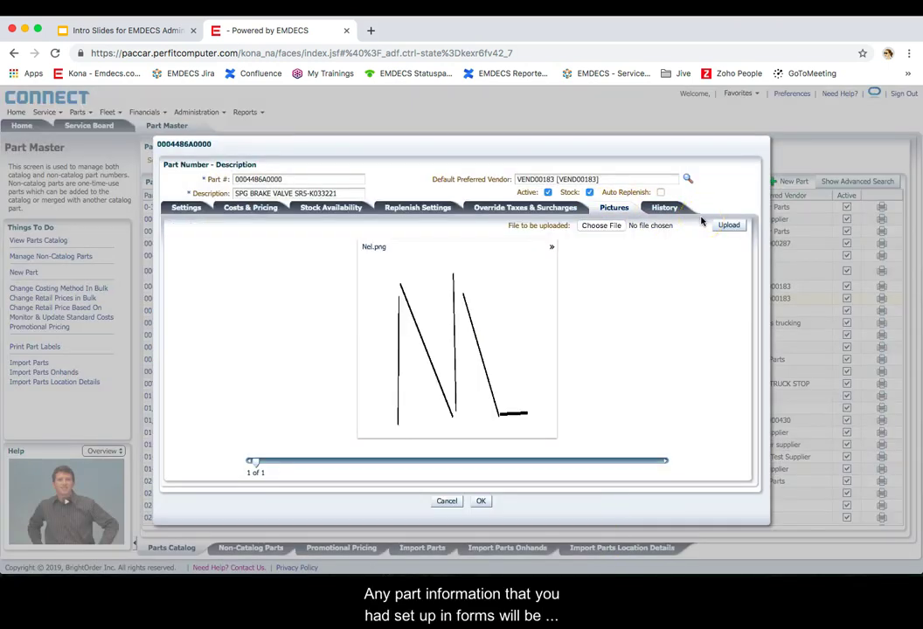
left_click(664, 210)
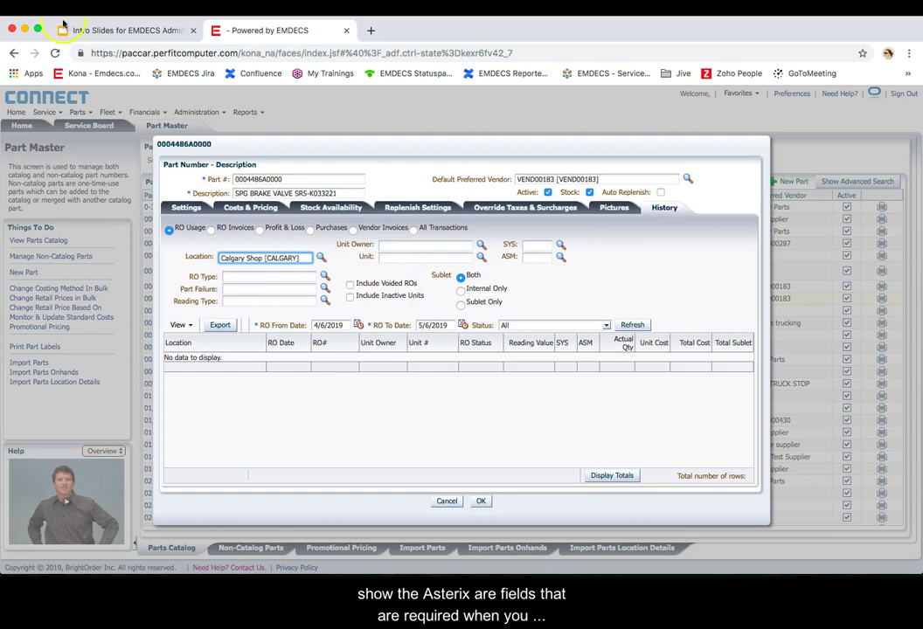
Return to the part's settings, view the available markup groups, and open the new markup group form, cancelling without adding one.
left_click(185, 208)
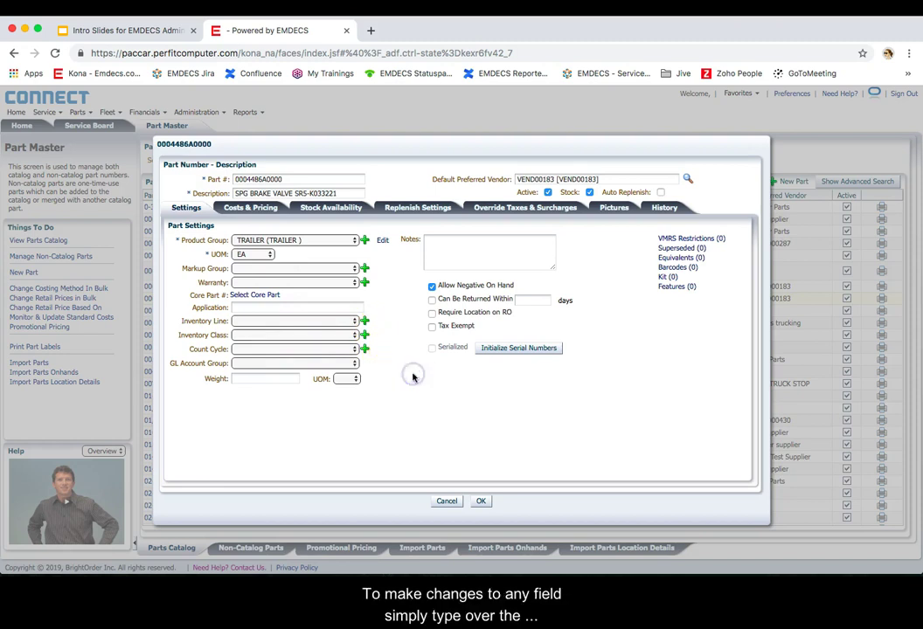
left_click(305, 194)
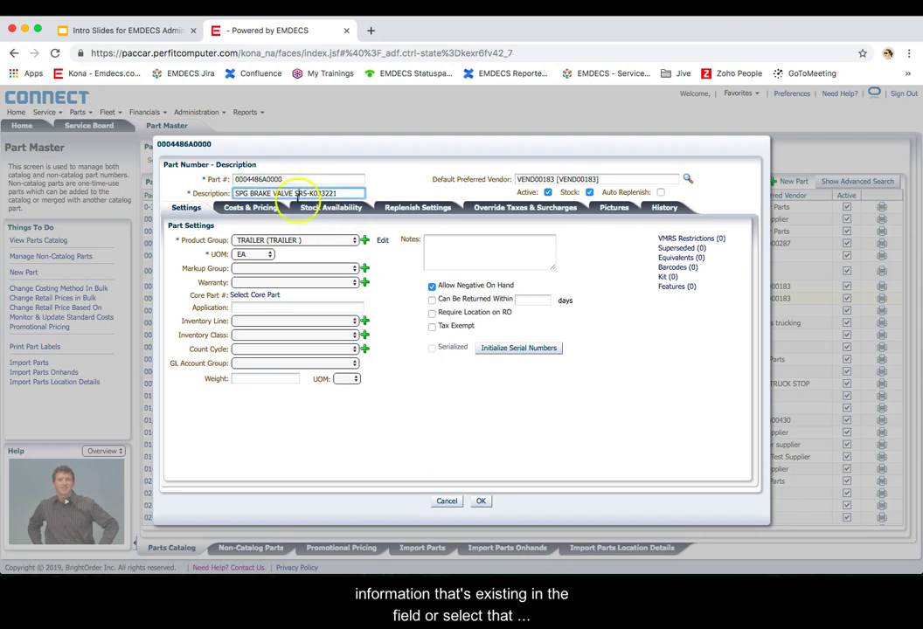
left_click(315, 268)
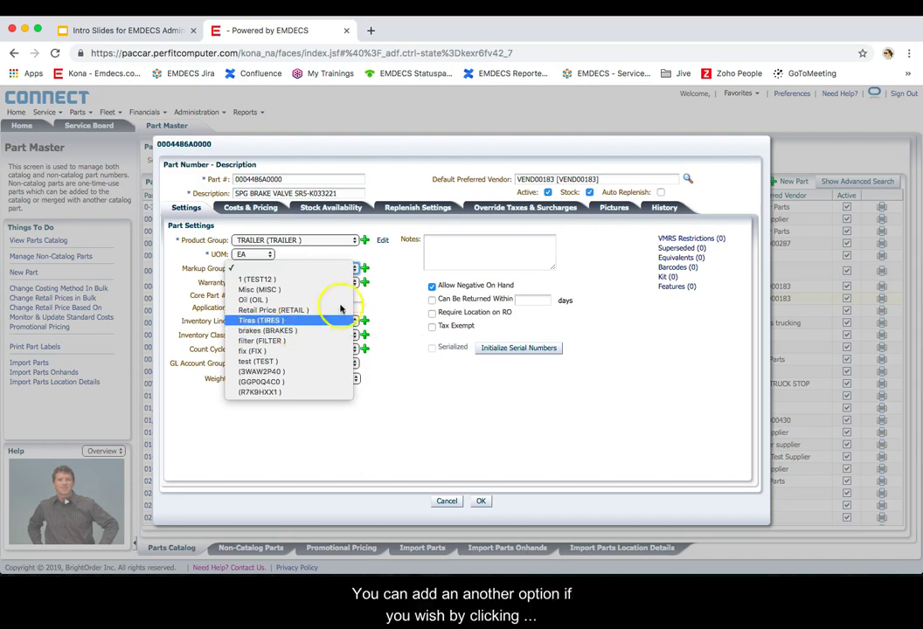
left_click(387, 270)
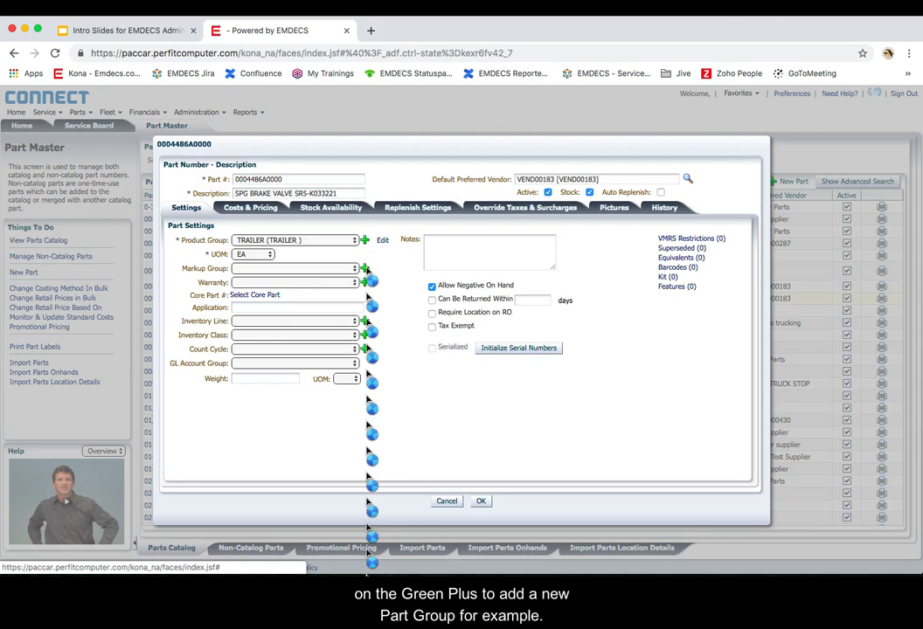
left_click(365, 270)
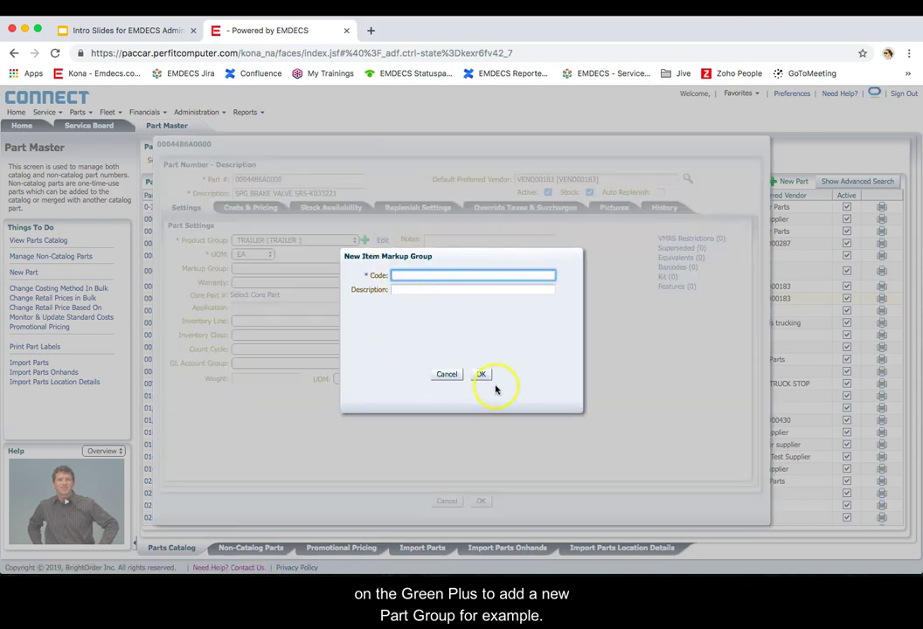
left_click(446, 375)
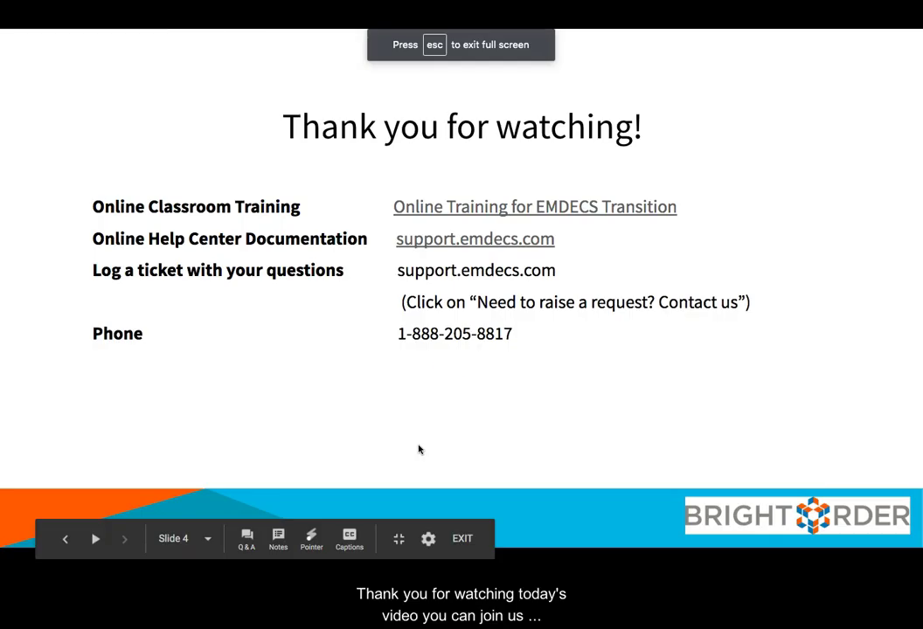
Open the Online Training for EMDECS Transition page from the closing slide, and go to the EMDECS service desk's main help page.
left_click(476, 302)
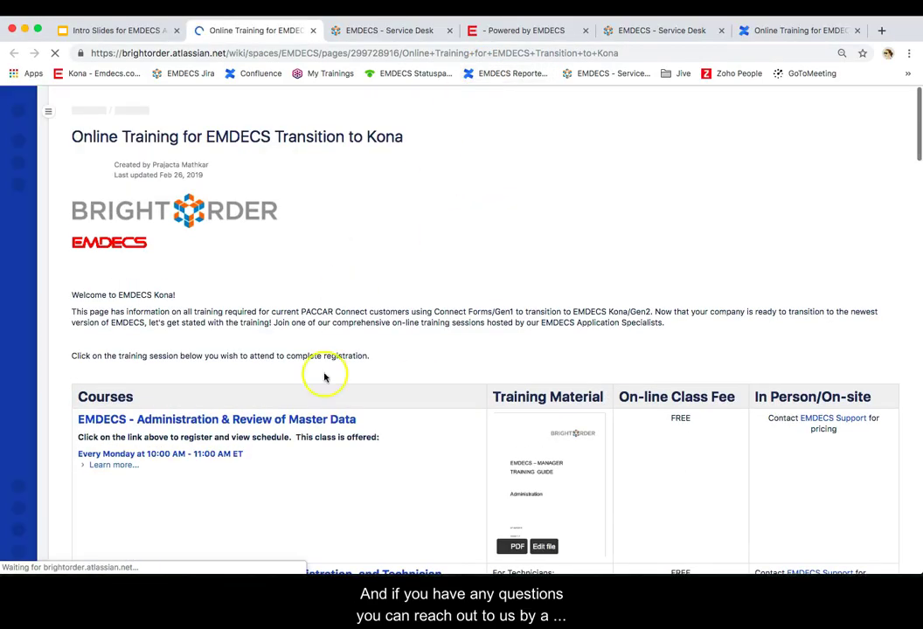
left_click(376, 31)
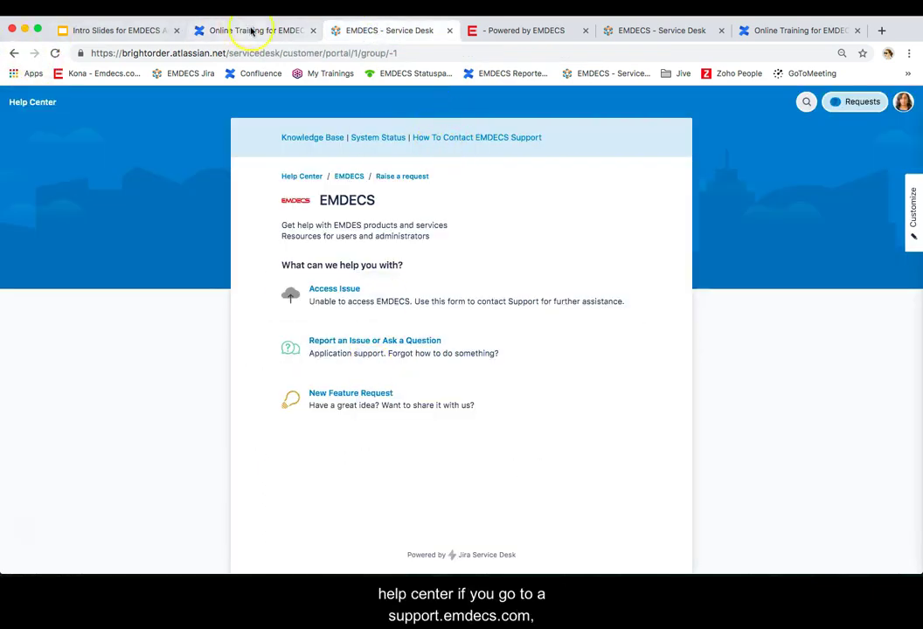
left_click(14, 54)
left_click(12, 74)
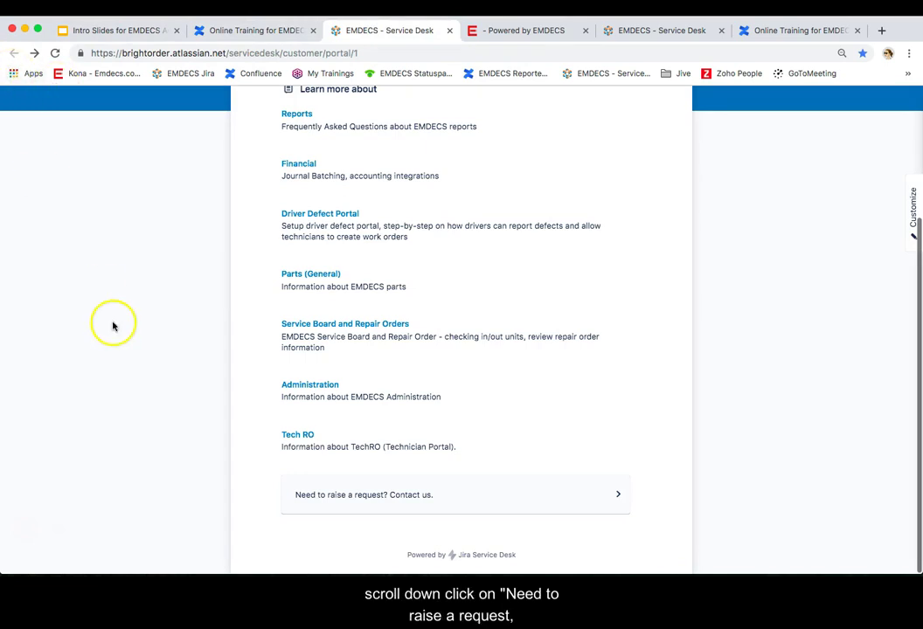
Open the support request form for reporting an issue or asking a question, and look over its fields.
scroll(371, 298, "down", 1)
left_click(341, 505)
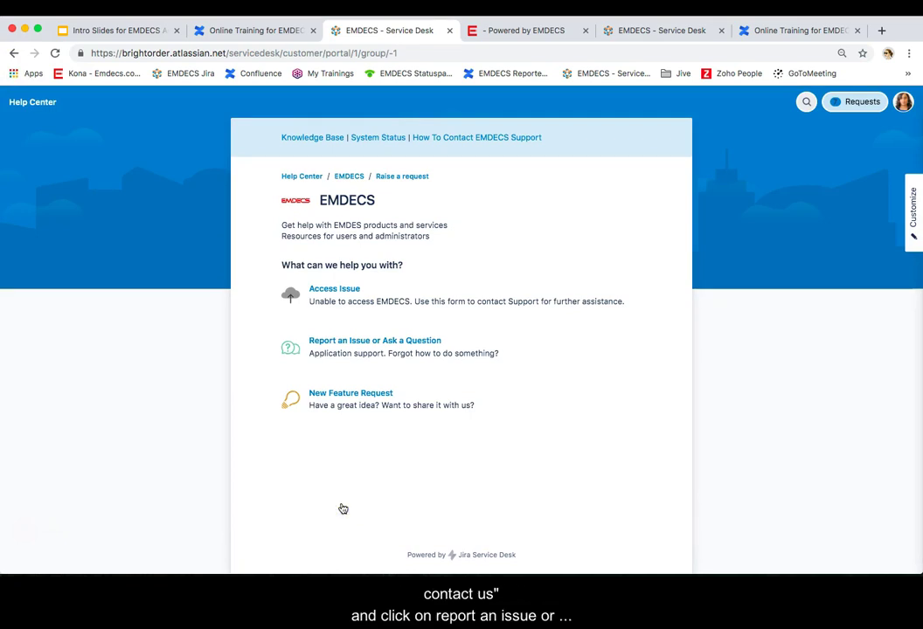
left_click(356, 345)
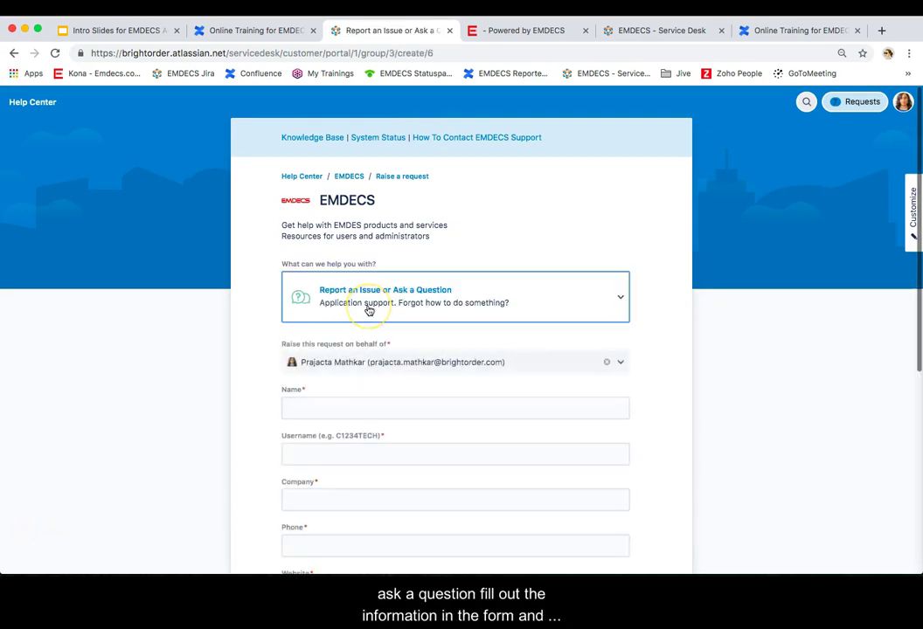
scroll(367, 310, "down", 3)
scroll(368, 310, "down", 3)
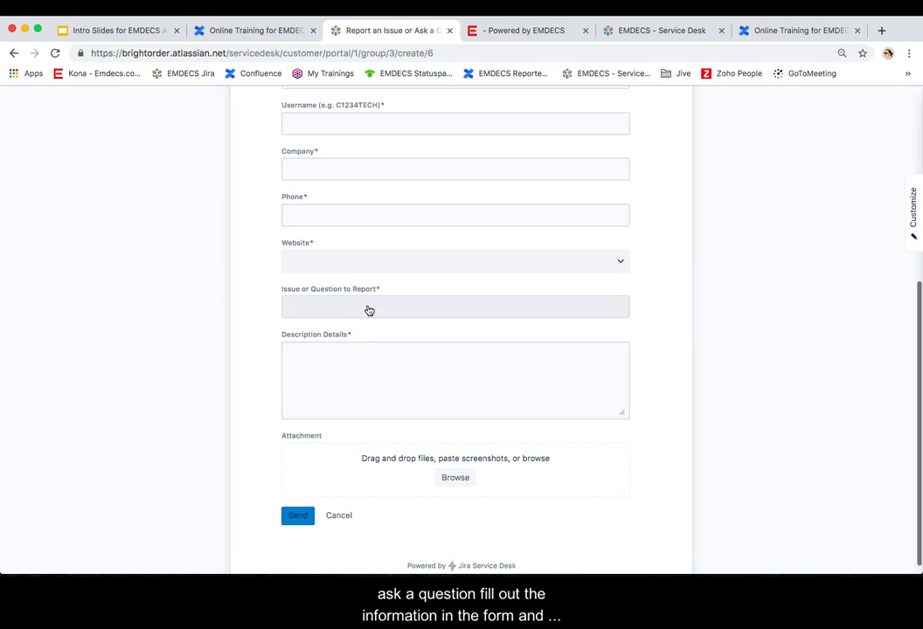